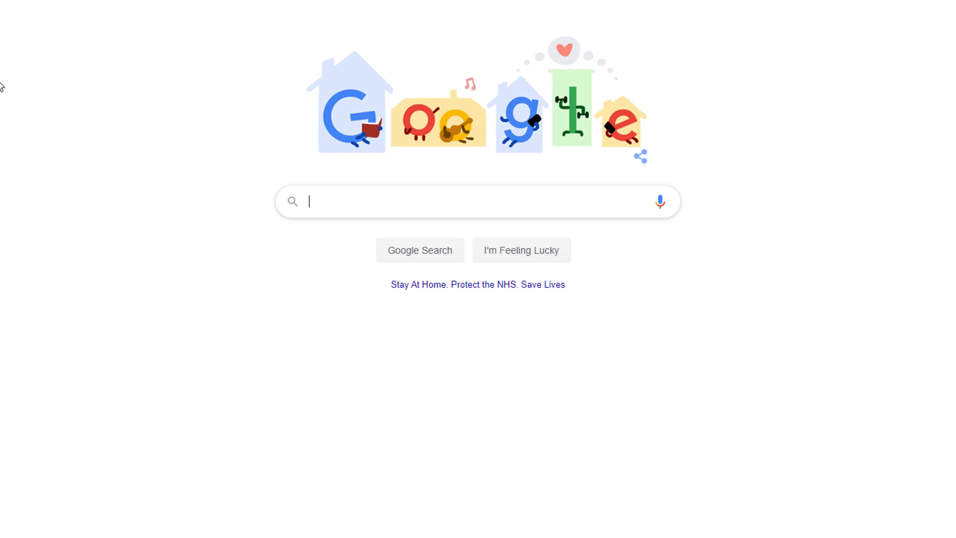
Search Google for 'emergency dentist jersey city'
{"action": "type", "text": "emergency de"}
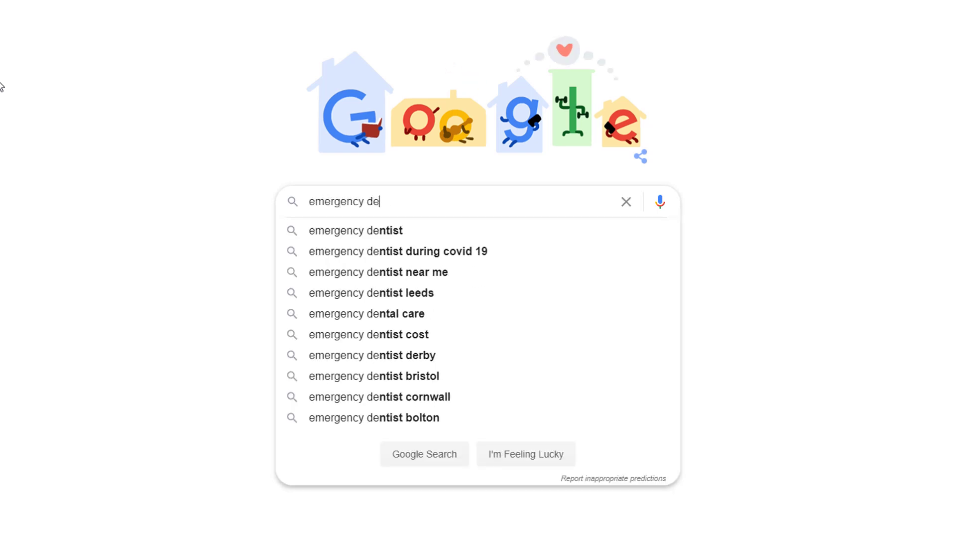
{"action": "type", "text": "ntist jersey city"}
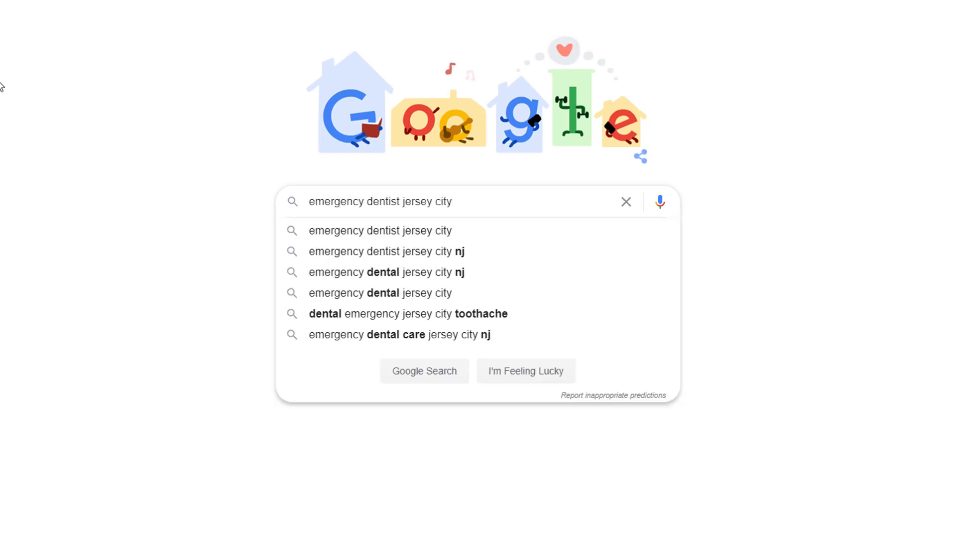
{"action": "key", "text": "Return"}
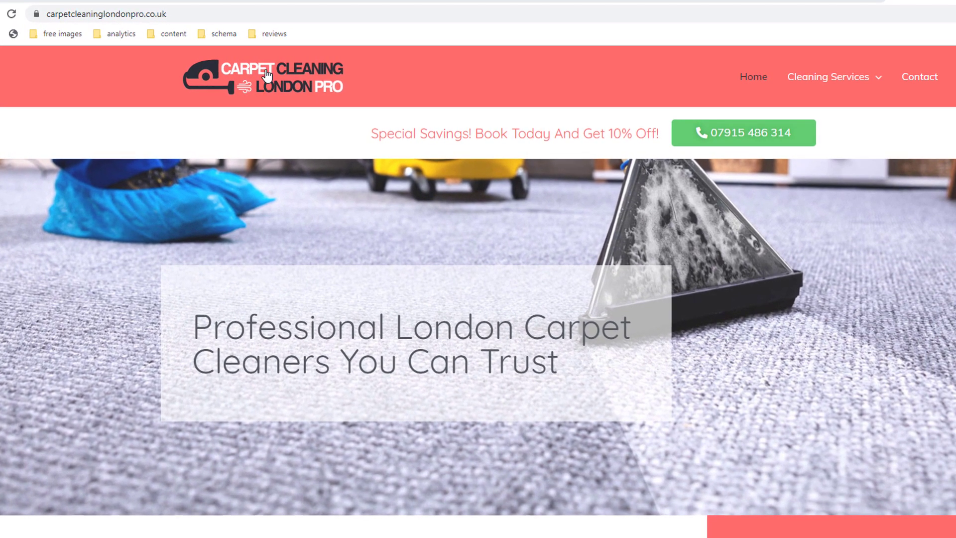
Enter seed keywords Carpet Cleaning, rug cleaning, office carpet cleaning and mattress cleaning in C1, E1, G1, I1
{"action": "type", "text": "Carpet"}
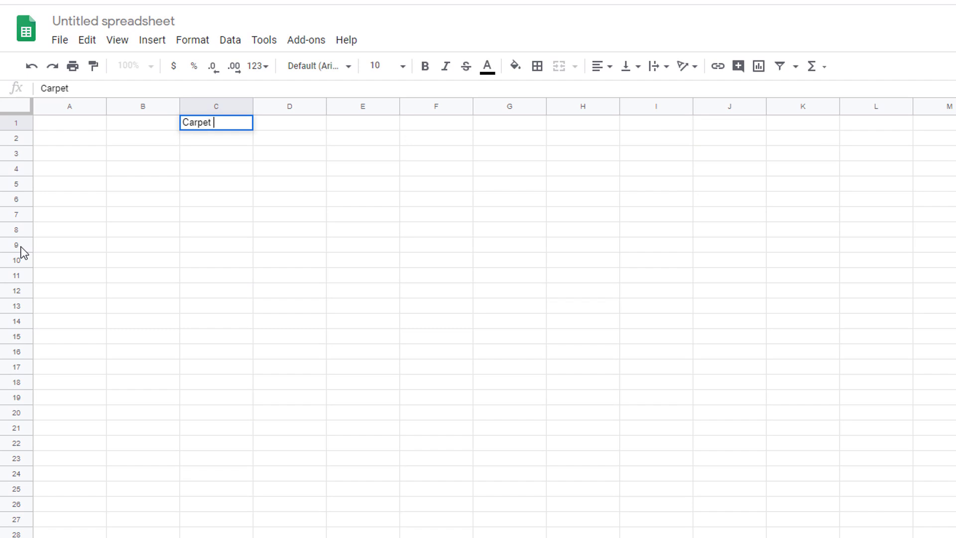
{"action": "type", "text": " Cleaning"}
{"action": "key", "text": "Tab"}
{"action": "key", "text": "Tab"}
{"action": "type", "text": "rug cleaning"}
{"action": "key", "text": "Tab"}
{"action": "key", "text": "Tab"}
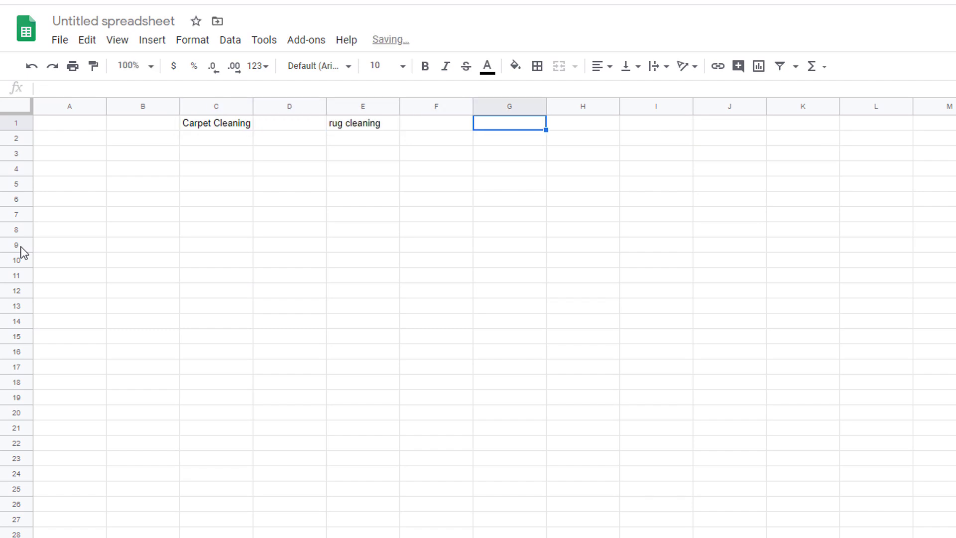
{"action": "type", "text": "office carpet cleaning"}
{"action": "key", "text": "Tab"}
{"action": "key", "text": "Tab"}
{"action": "type", "text": "mattress cleaning"}
{"action": "left_click", "coordinate": [287, 277]}
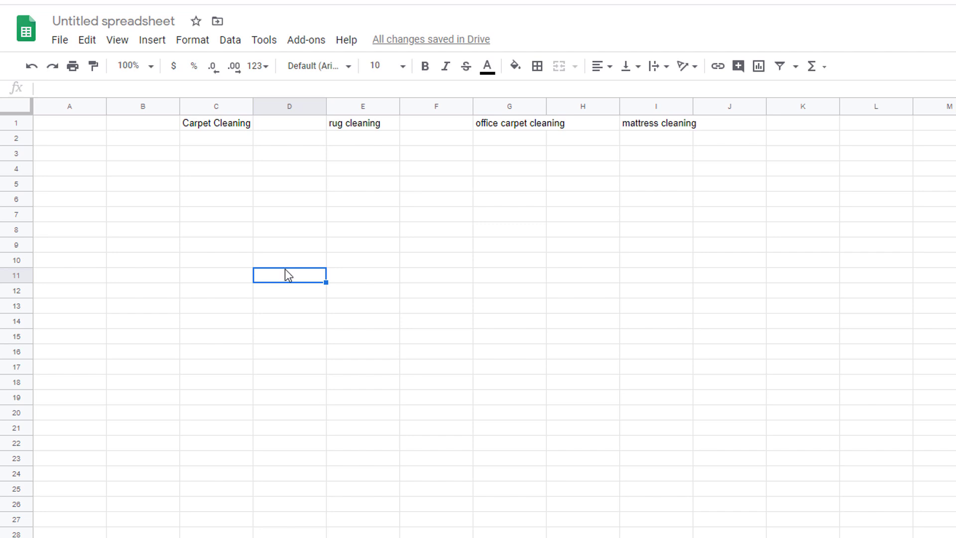
Copy Carpet Cleaning and rug cleaning into C2 and E2, adding 'london' to each
{"action": "left_click", "coordinate": [234, 124]}
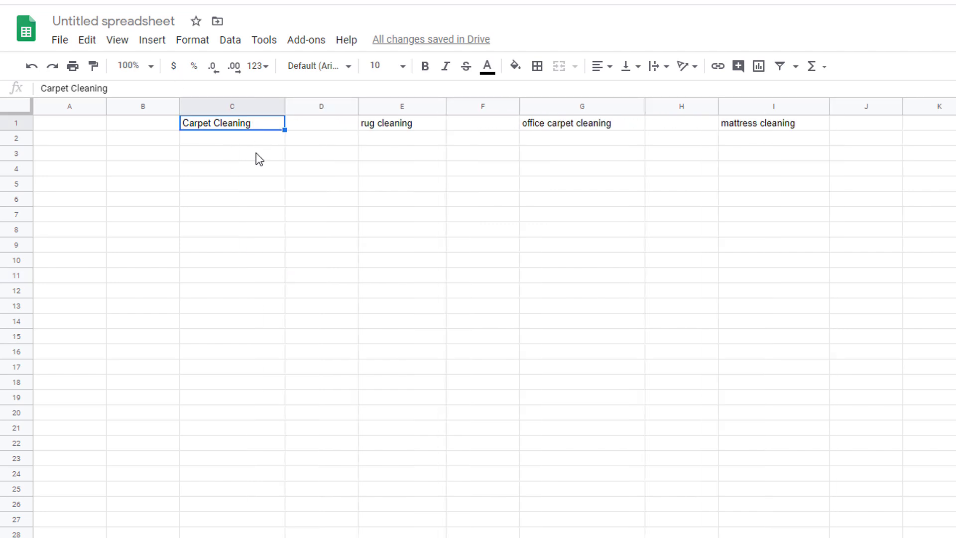
{"action": "left_click", "coordinate": [259, 144]}
{"action": "type", "text": "Carpet Cleaning"}
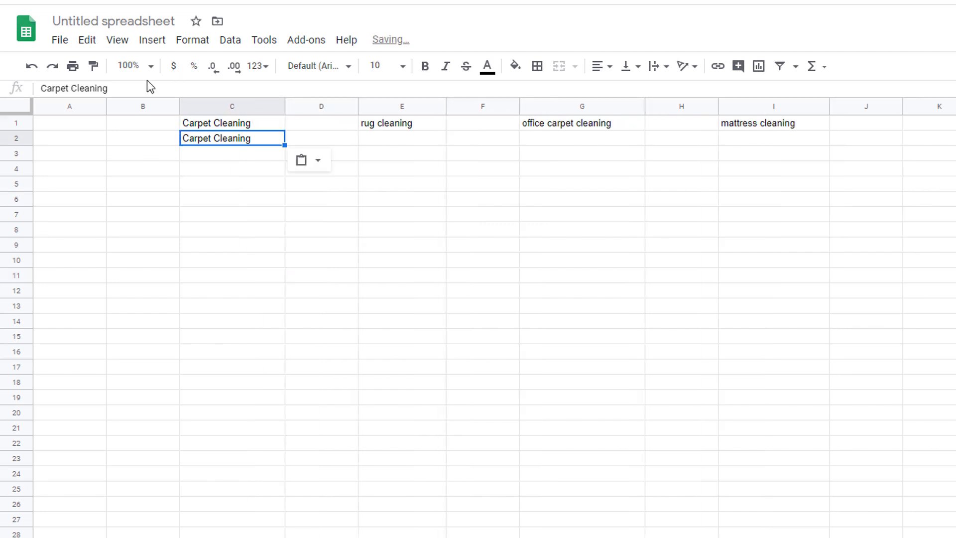
{"action": "left_click", "coordinate": [149, 88]}
{"action": "type", "text": "lond"}
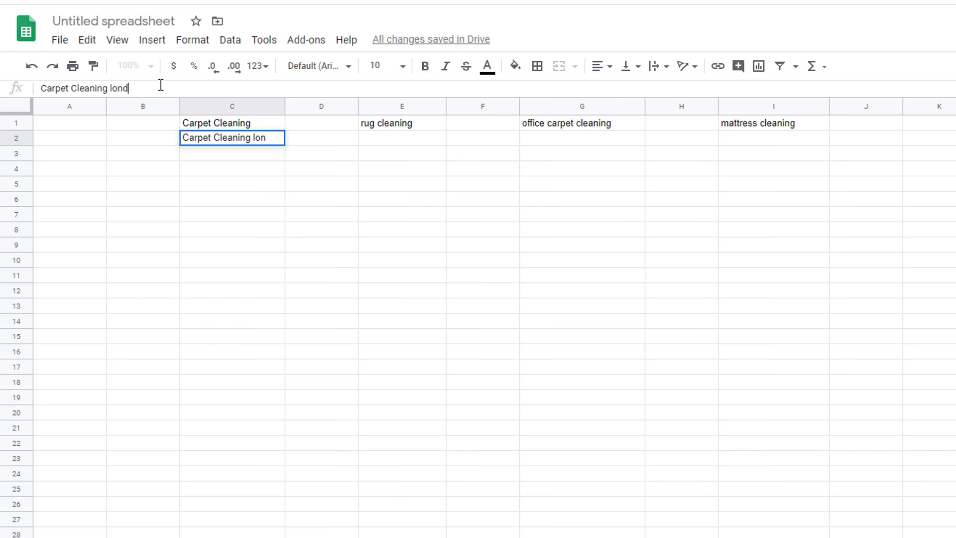
{"action": "left_click", "coordinate": [306, 413]}
{"action": "left_click", "coordinate": [421, 125]}
{"action": "key", "text": "ctrl+c"}
{"action": "left_click", "coordinate": [408, 142]}
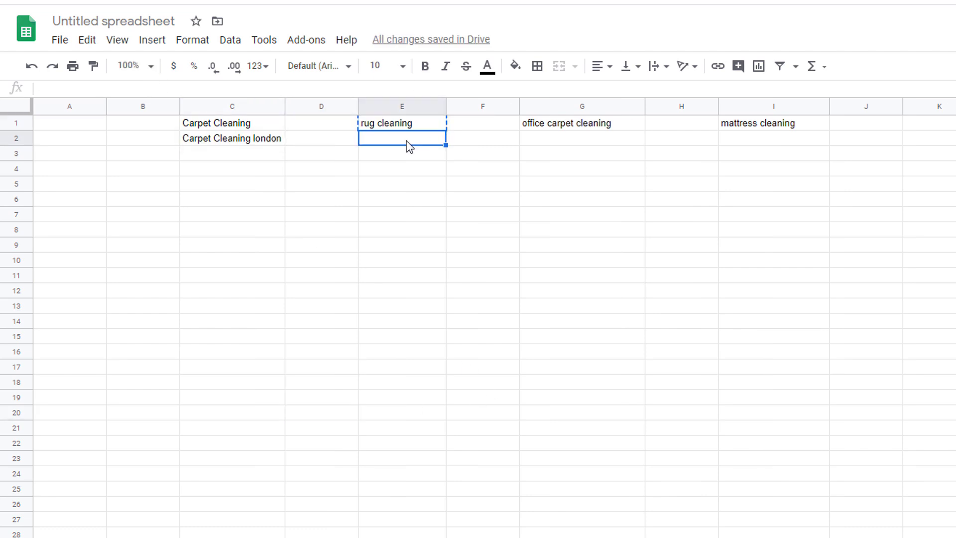
{"action": "key", "text": "ctrl+v"}
{"action": "left_click", "coordinate": [250, 90]}
{"action": "type", "text": "london"}
{"action": "left_click", "coordinate": [549, 124]}
Copy office carpet cleaning and mattress cleaning into G2 and I2 with 'london' appended
{"action": "key", "text": "ctrl+c"}
{"action": "left_click", "coordinate": [548, 138]}
{"action": "key", "text": "ctrl+v"}
{"action": "left_click", "coordinate": [197, 90]}
{"action": "type", "text": "london"}
{"action": "left_click", "coordinate": [791, 119]}
{"action": "key", "text": "ctrl+c"}
{"action": "left_click", "coordinate": [791, 138]}
{"action": "key", "text": "ctrl+v"}
{"action": "left_click", "coordinate": [158, 89]}
{"action": "type", "text": "london"}
{"action": "left_click", "coordinate": [866, 336]}
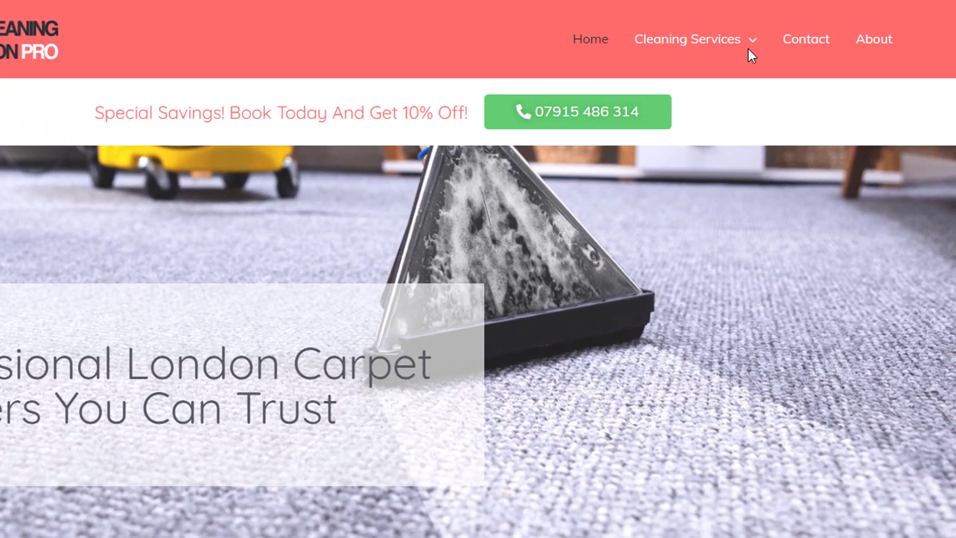
Open the Carpet Cleaning page from the site's Cleaning Services menu
{"action": "mouse_move", "coordinate": [809, 29]}
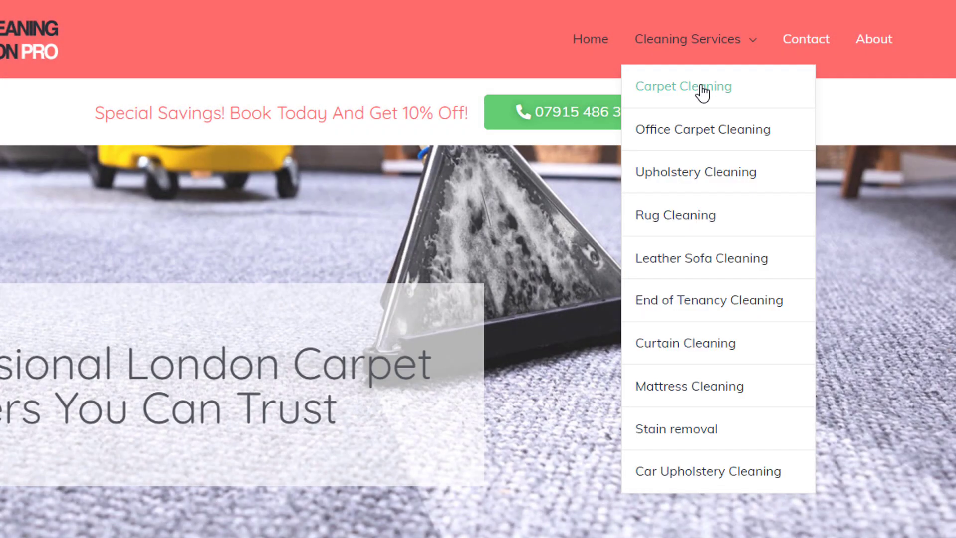
{"action": "left_click", "coordinate": [701, 89]}
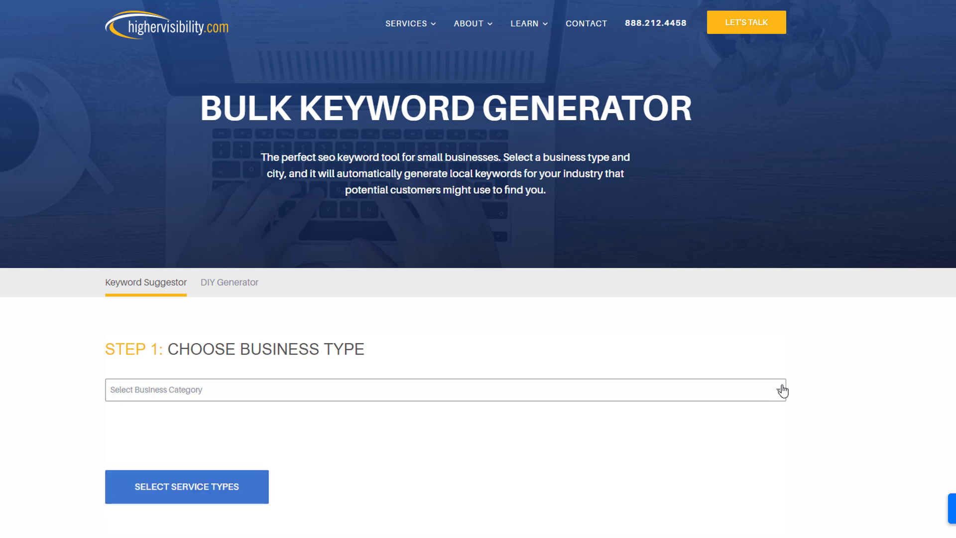
Choose Cleaning as the business category in the Bulk Keyword Generator
{"action": "left_click", "coordinate": [783, 391]}
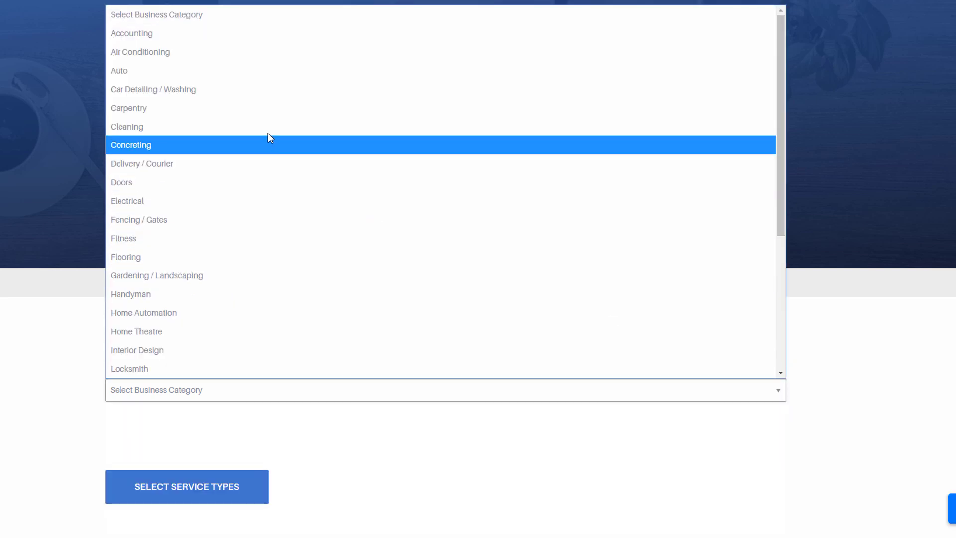
{"action": "left_click", "coordinate": [268, 131]}
{"action": "scroll", "coordinate": [822, 453], "scroll_direction": "down", "scroll_amount": 8}
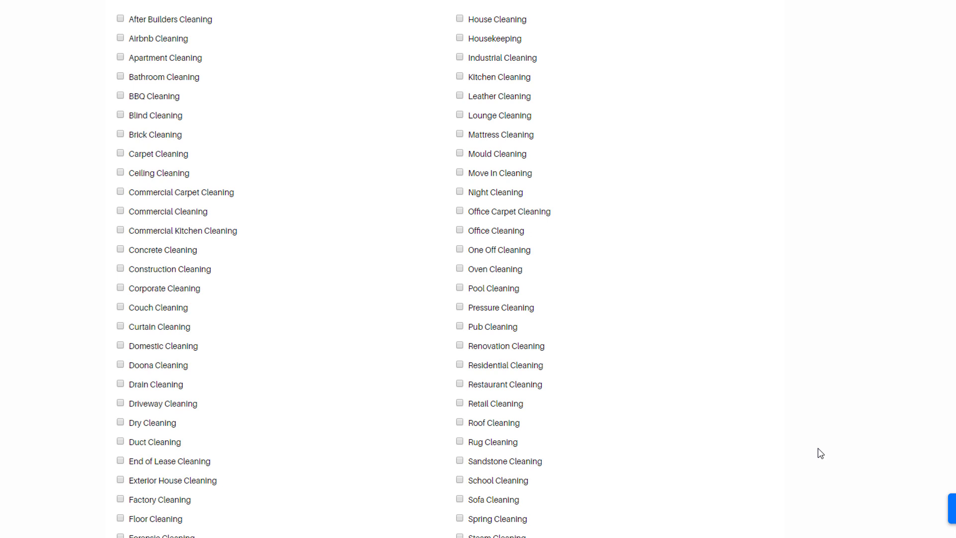
Tick Carpet, Rug, Mattress, Office Carpet and Airbnb Cleaning as services
{"action": "left_click", "coordinate": [120, 153]}
{"action": "left_click", "coordinate": [460, 441]}
{"action": "left_click", "coordinate": [459, 134]}
{"action": "left_click", "coordinate": [459, 211]}
{"action": "left_click", "coordinate": [120, 39]}
Tick Apartment Cleaning and enter London as the target location
{"action": "left_click", "coordinate": [121, 58]}
{"action": "scroll", "coordinate": [387, 242], "scroll_direction": "down", "scroll_amount": 1}
{"action": "scroll", "coordinate": [387, 242], "scroll_direction": "down", "scroll_amount": 7}
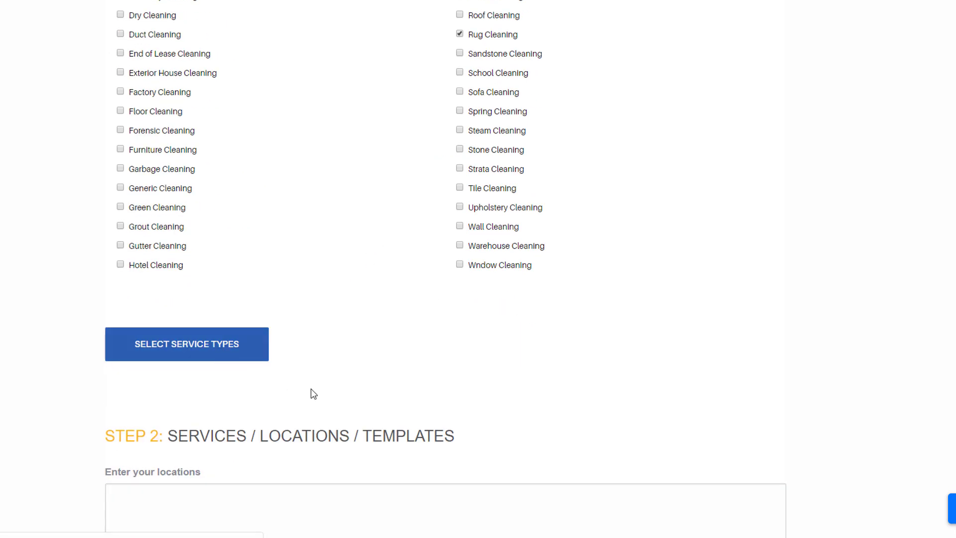
{"action": "scroll", "coordinate": [311, 393], "scroll_direction": "down", "scroll_amount": 7}
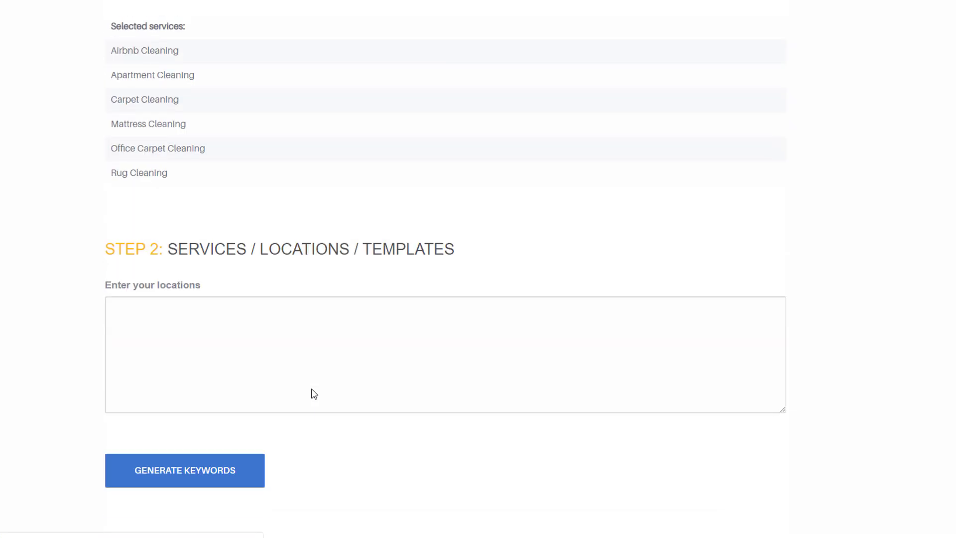
{"action": "left_click", "coordinate": [259, 332]}
{"action": "type", "text": "4ondon"}
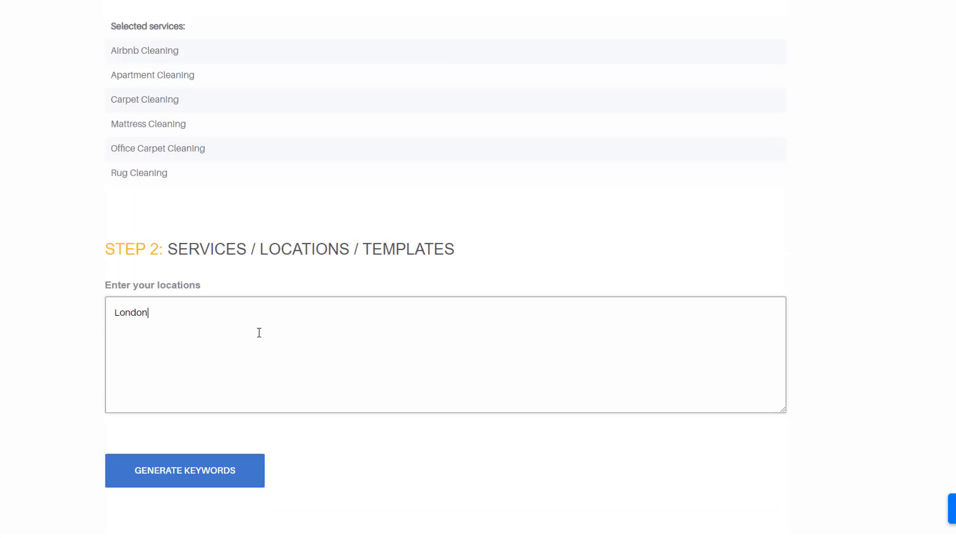
Generate the London keyword list and scroll through the results
{"action": "left_click", "coordinate": [204, 479]}
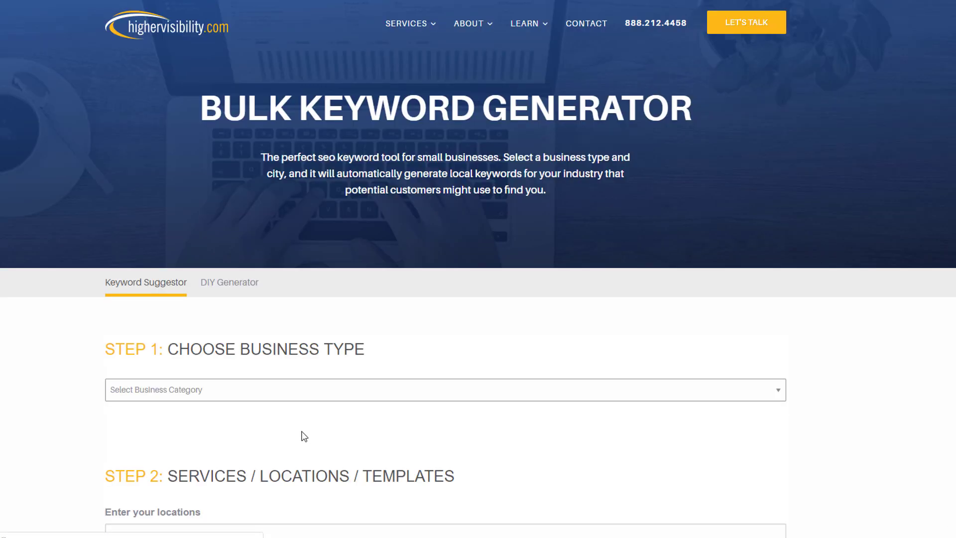
{"action": "scroll", "coordinate": [304, 436], "scroll_direction": "down", "scroll_amount": 15}
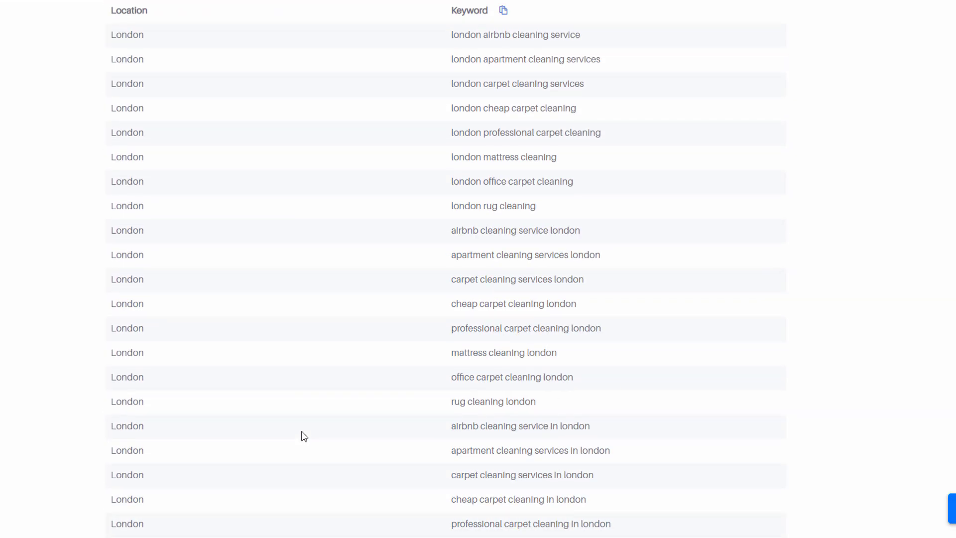
{"action": "scroll", "coordinate": [304, 436], "scroll_direction": "down", "scroll_amount": 5}
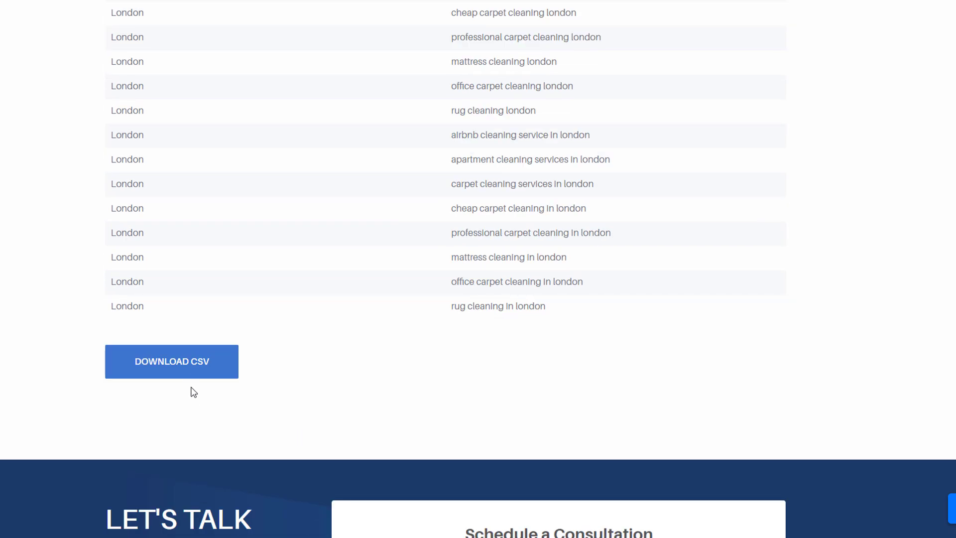
{"action": "scroll", "coordinate": [327, 399], "scroll_direction": "up", "scroll_amount": 7}
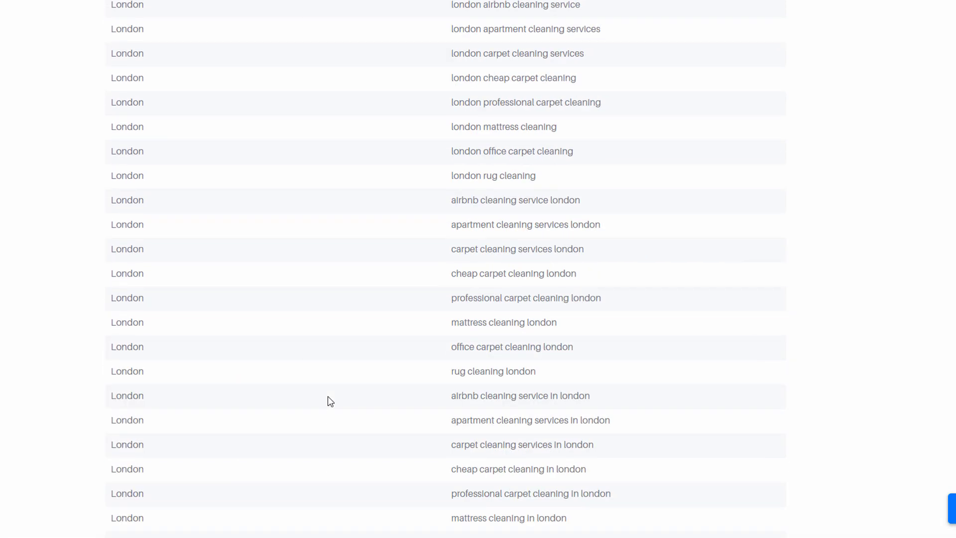
Paste the generated keywords into column L and copy london carpet cleaning services into B3
{"action": "left_click", "coordinate": [499, 73]}
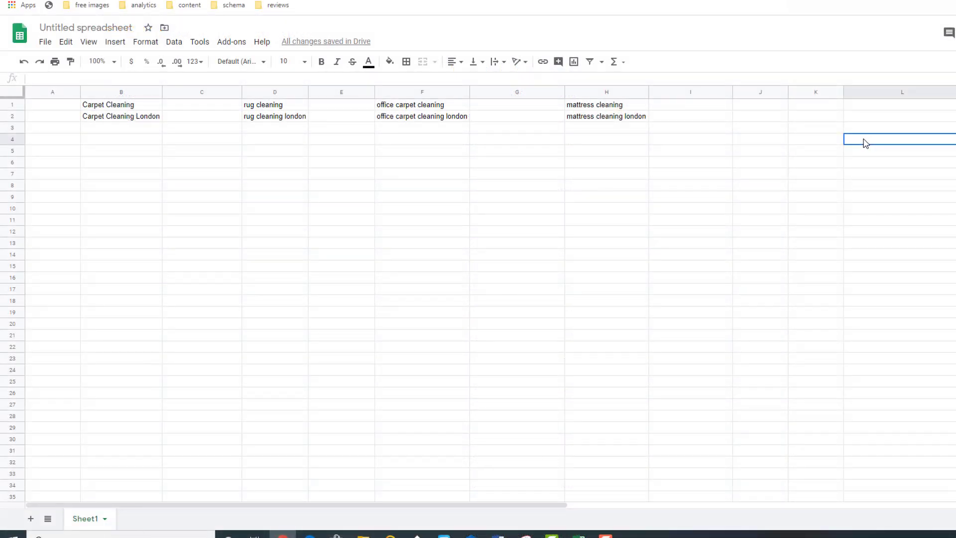
{"action": "key", "text": "ctrl+v"}
{"action": "left_click", "coordinate": [895, 165]}
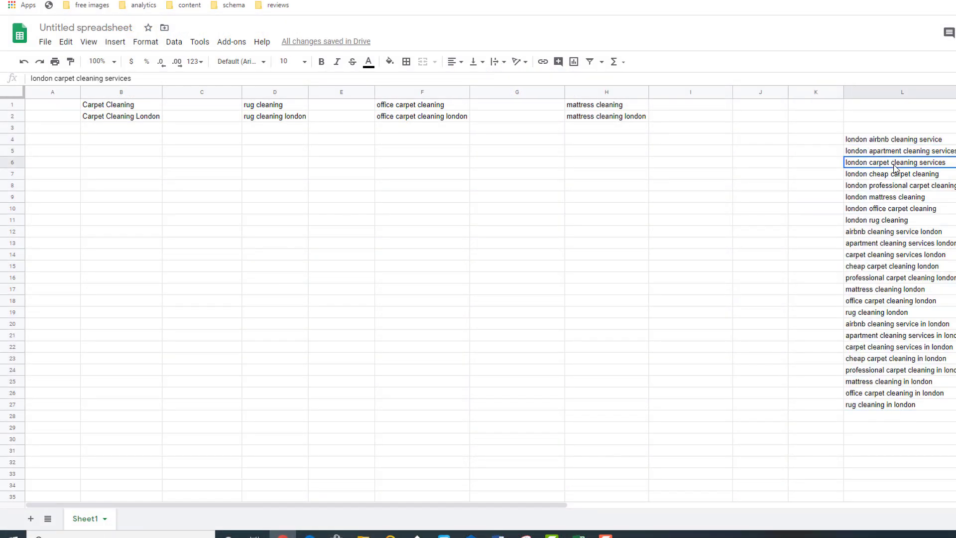
{"action": "key", "text": "ctrl+c"}
{"action": "left_click", "coordinate": [132, 125]}
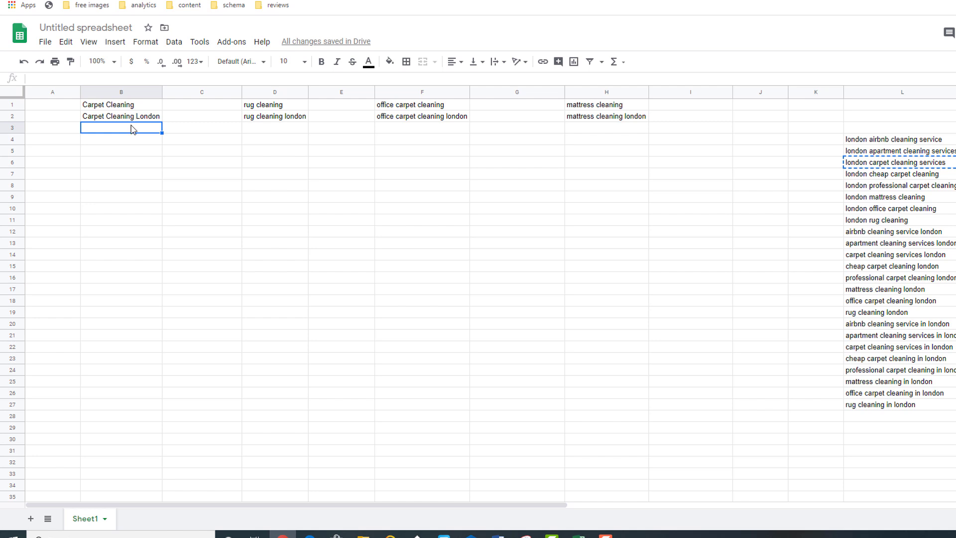
{"action": "key", "text": "ctrl+v"}
Move london cheap carpet cleaning to B4, london mattress cleaning to H3, london office carpet cleaning to F3
{"action": "left_click", "coordinate": [891, 174]}
{"action": "key", "text": "ctrl+x"}
{"action": "left_click", "coordinate": [121, 139]}
{"action": "key", "text": "ctrl+v"}
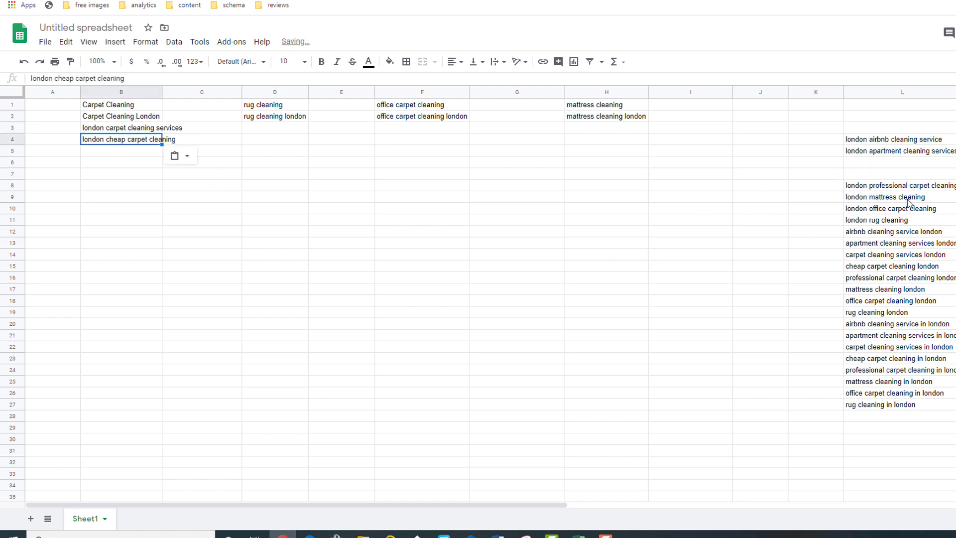
{"action": "left_click", "coordinate": [885, 197]}
{"action": "key", "text": "ctrl+x"}
{"action": "left_click", "coordinate": [598, 128]}
{"action": "key", "text": "ctrl+v"}
{"action": "left_click", "coordinate": [886, 209]}
{"action": "key", "text": "ctrl+x"}
{"action": "left_click", "coordinate": [422, 128]}
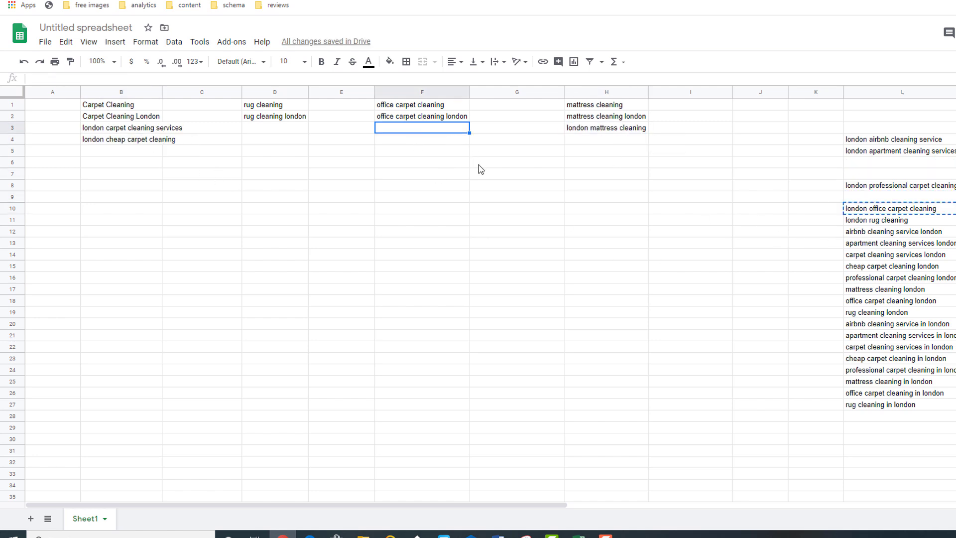
{"action": "key", "text": "ctrl+v"}
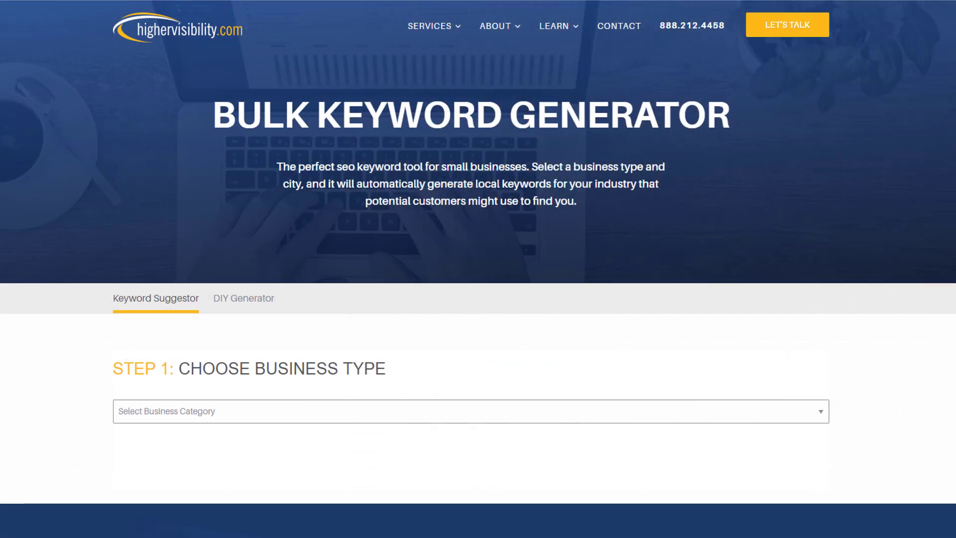
Choose Air Conditioning and select 24 Hour Repair, Maintenance and Repairs services
{"action": "left_click", "coordinate": [827, 405]}
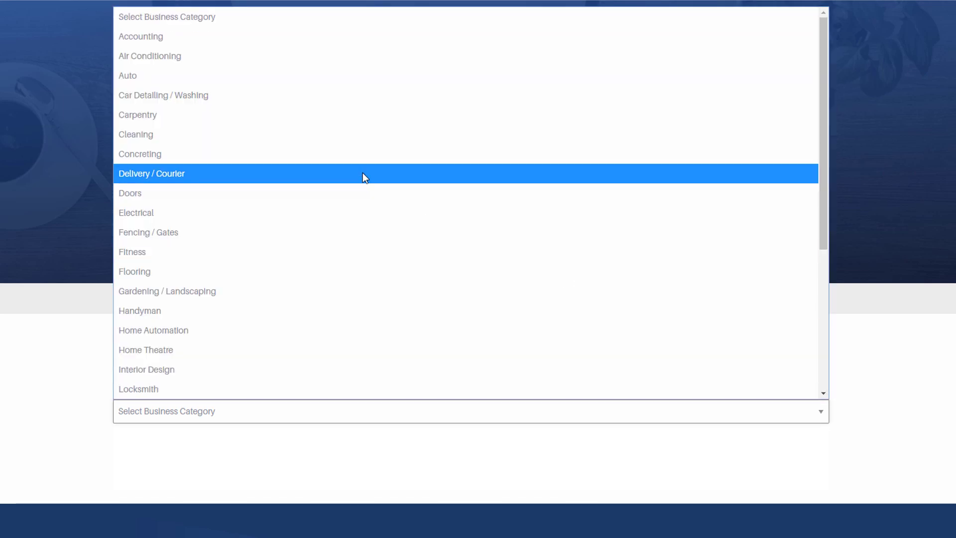
{"action": "left_click", "coordinate": [259, 58]}
{"action": "scroll", "coordinate": [478, 269], "scroll_direction": "down", "scroll_amount": 2}
{"action": "left_click", "coordinate": [129, 327]}
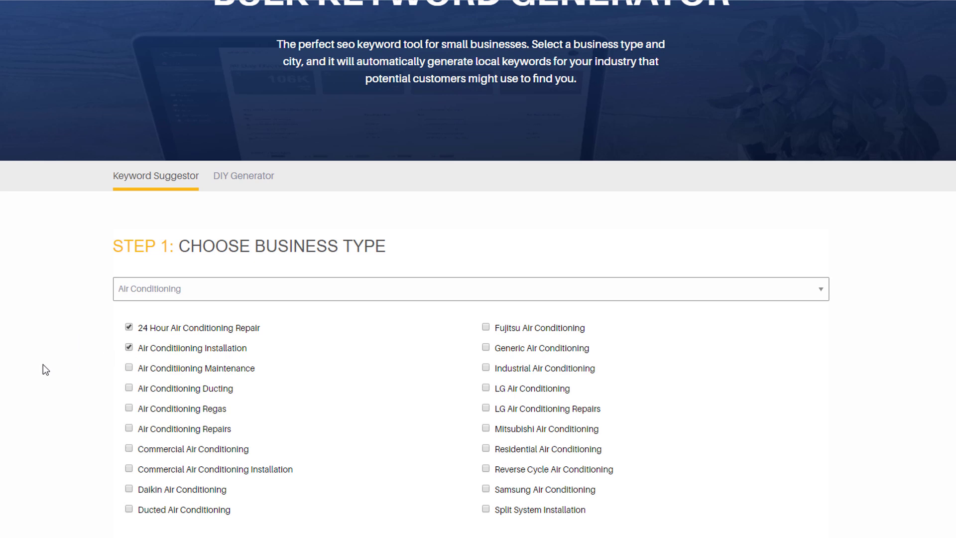
{"action": "left_click", "coordinate": [129, 367]}
{"action": "left_click", "coordinate": [129, 428]}
{"action": "scroll", "coordinate": [82, 420], "scroll_direction": "down", "scroll_amount": 4}
{"action": "left_click", "coordinate": [193, 353]}
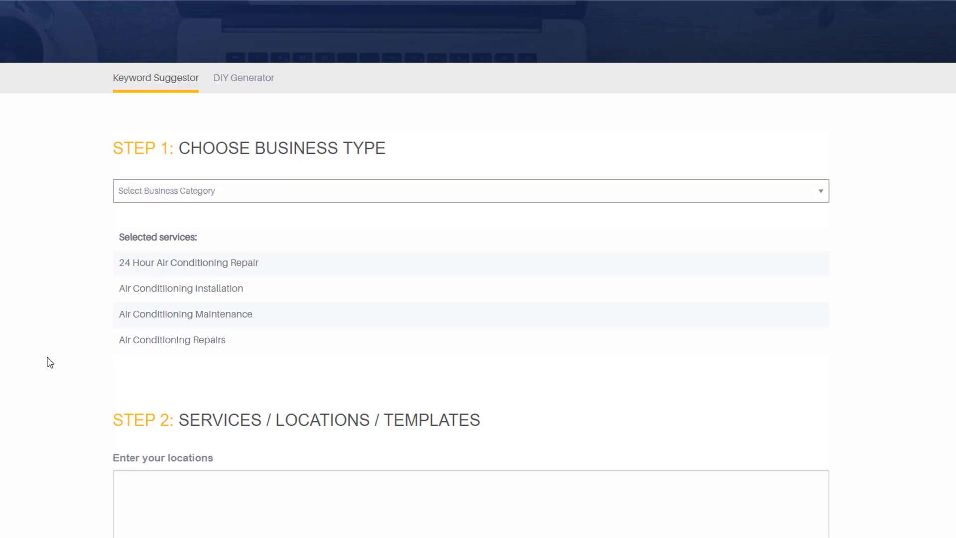
Enter tampa, orlando and Jacksonville as locations and generate the keywords
{"action": "scroll", "coordinate": [50, 362], "scroll_direction": "down", "scroll_amount": 4}
{"action": "left_click", "coordinate": [168, 294]}
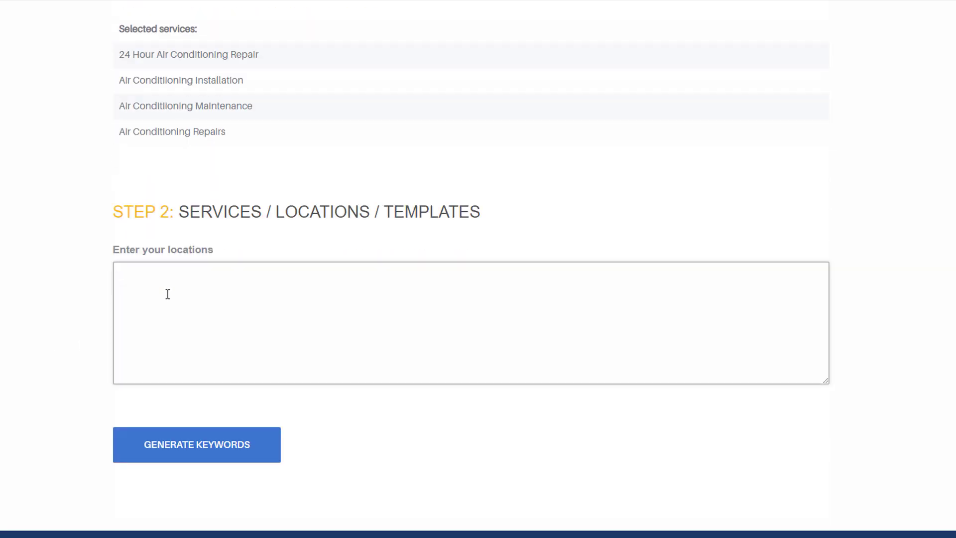
{"action": "type", "text": "orlando"}
{"action": "type", "text": "Jacksonville"}
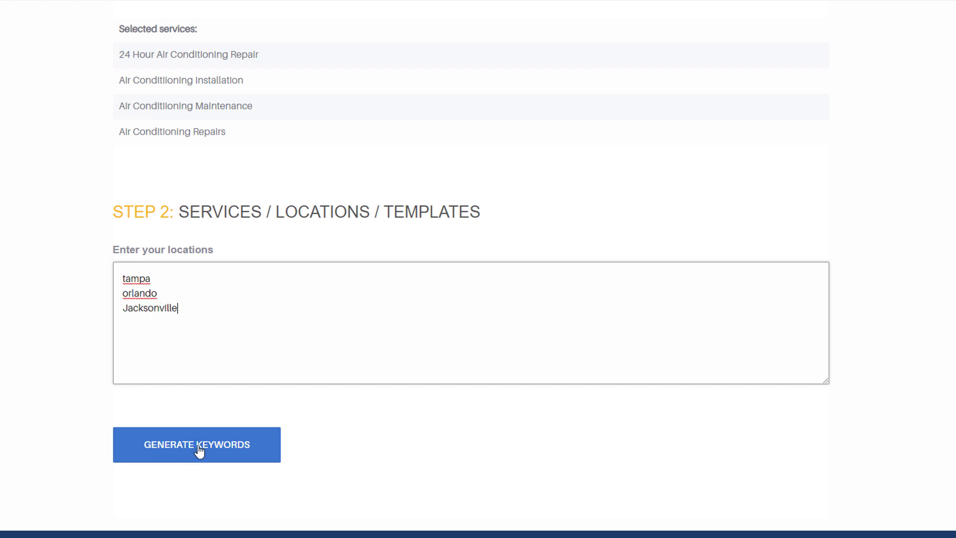
{"action": "left_click", "coordinate": [199, 449]}
{"action": "scroll", "coordinate": [44, 402], "scroll_direction": "down", "scroll_amount": 20}
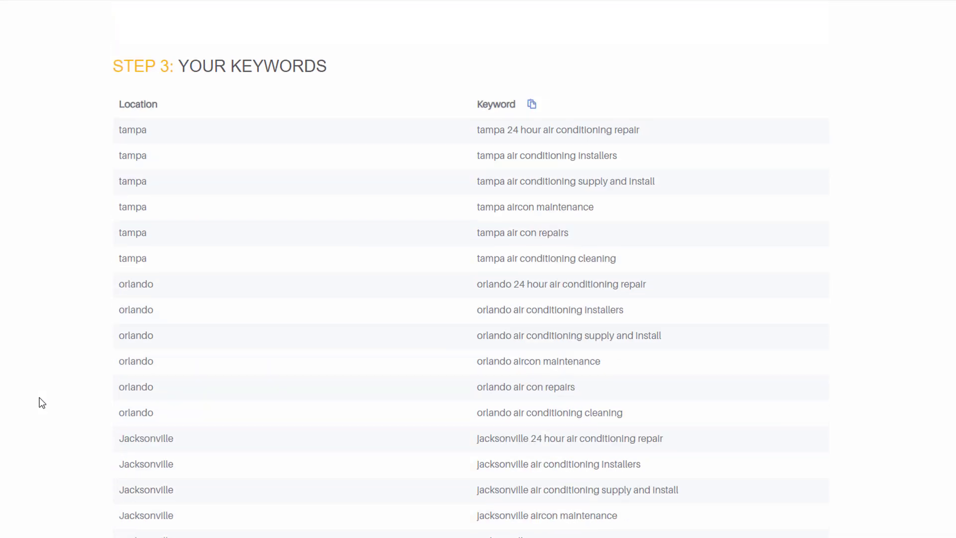
{"action": "scroll", "coordinate": [42, 403], "scroll_direction": "down", "scroll_amount": 5}
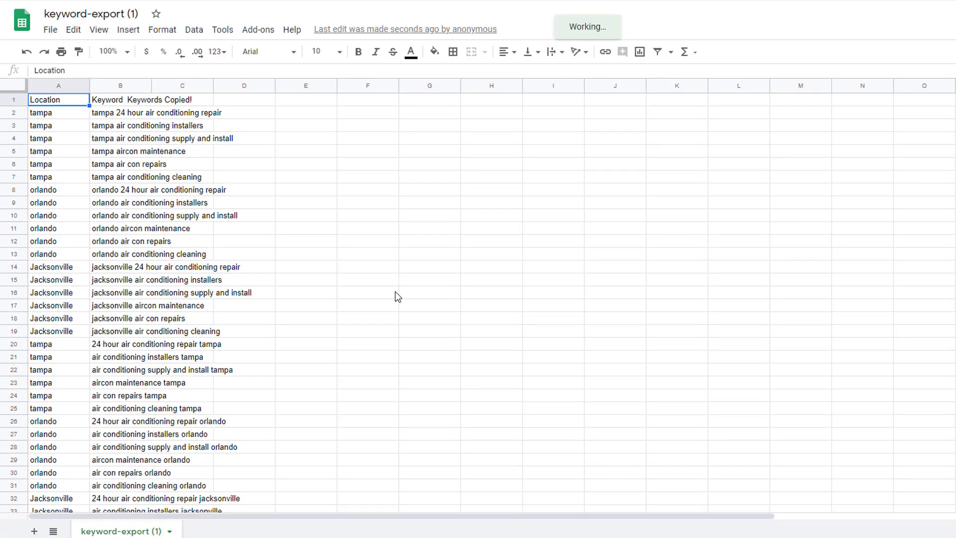
Create a filter view on the Location column hiding Jacksonville and orlando, leaving only tampa
{"action": "left_click", "coordinate": [62, 89]}
{"action": "left_click", "coordinate": [671, 51]}
{"action": "left_click", "coordinate": [695, 73]}
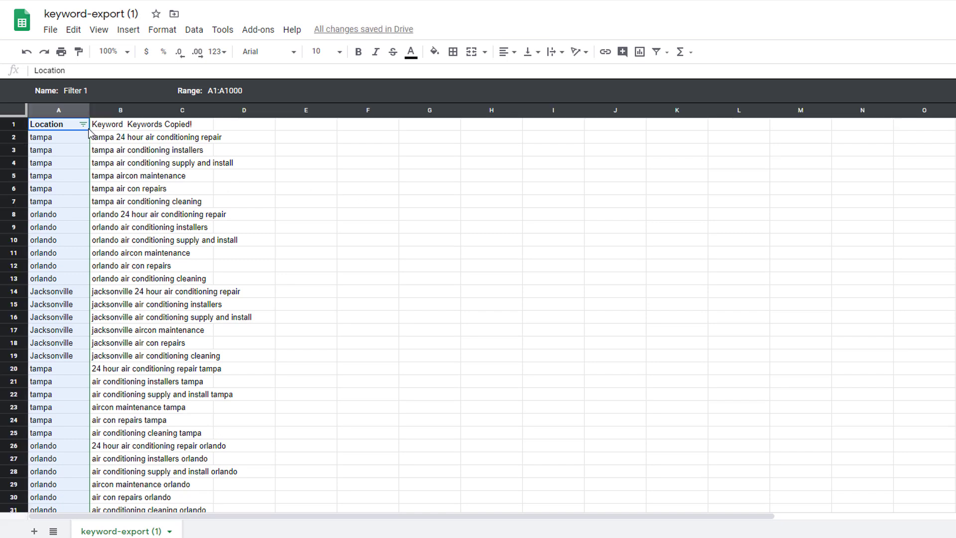
{"action": "left_click", "coordinate": [83, 124]}
{"action": "left_click", "coordinate": [105, 347]}
{"action": "left_click", "coordinate": [105, 367]}
{"action": "left_click", "coordinate": [231, 429]}
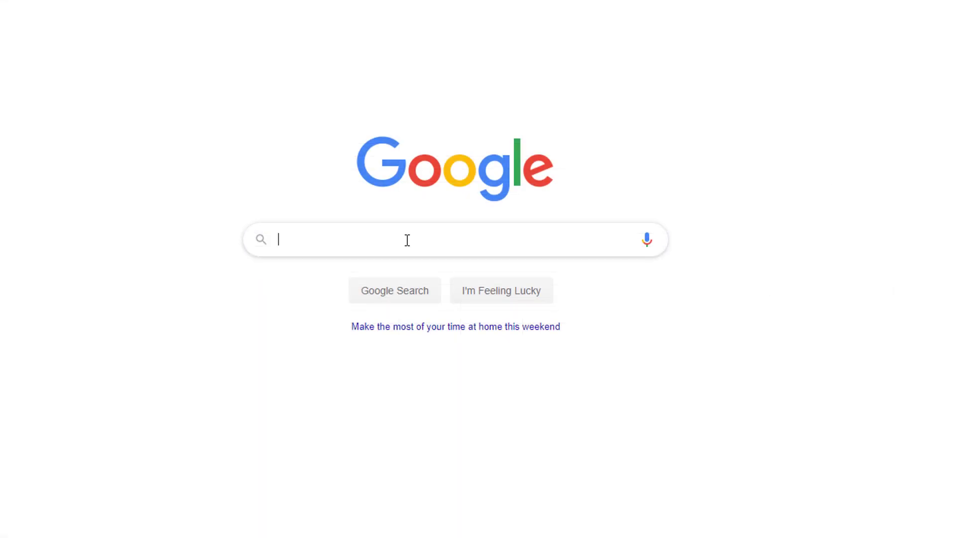
Type 'emergency plumber' then 'carpet cleaning london' into Google to see autocomplete suggestions
{"action": "type", "text": "emergency"}
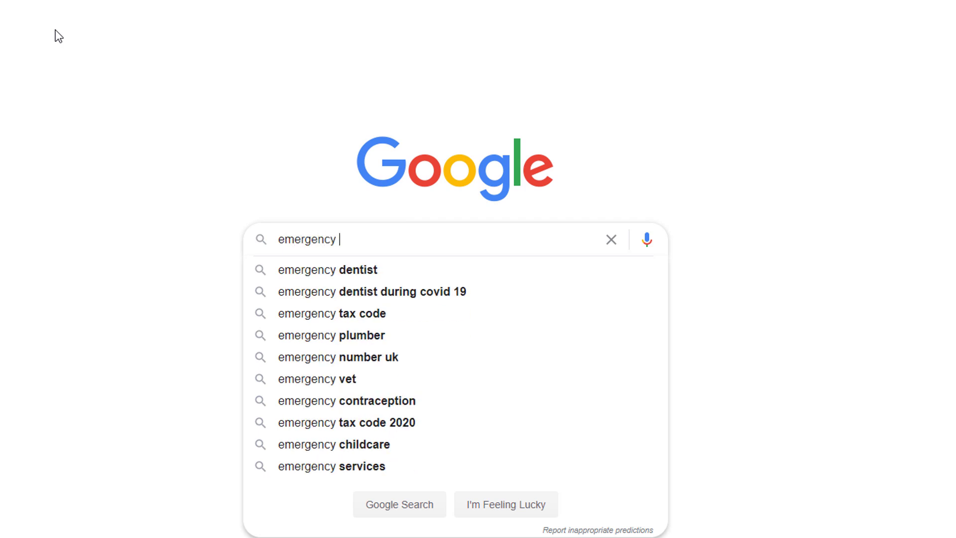
{"action": "type", "text": " plumber"}
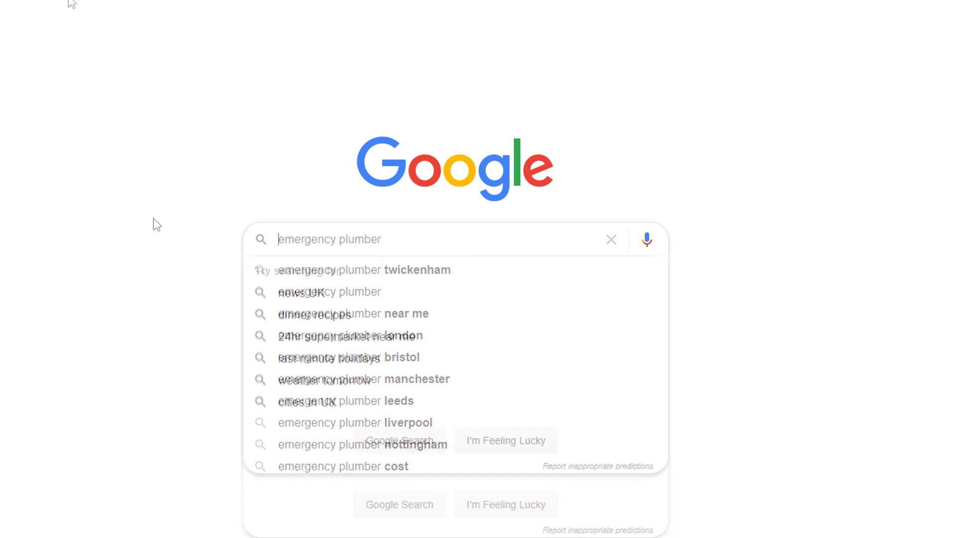
{"action": "type", "text": "carpet cleani"}
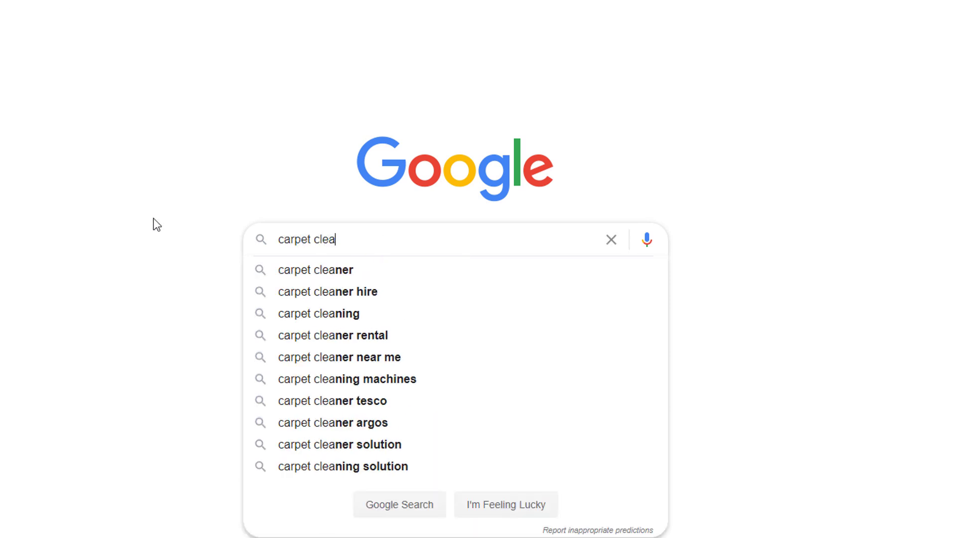
{"action": "type", "text": "ng london"}
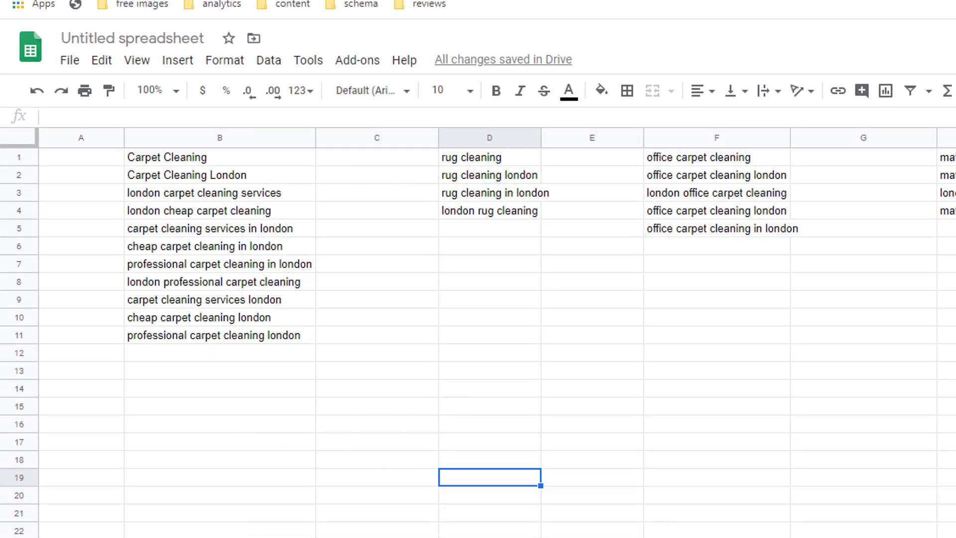
Paste the three carpet cleaning london suggestions into B12–B14, then type 'rug cleaning london'
{"action": "left_click", "coordinate": [220, 353]}
{"action": "key", "text": "ctrl+v"}
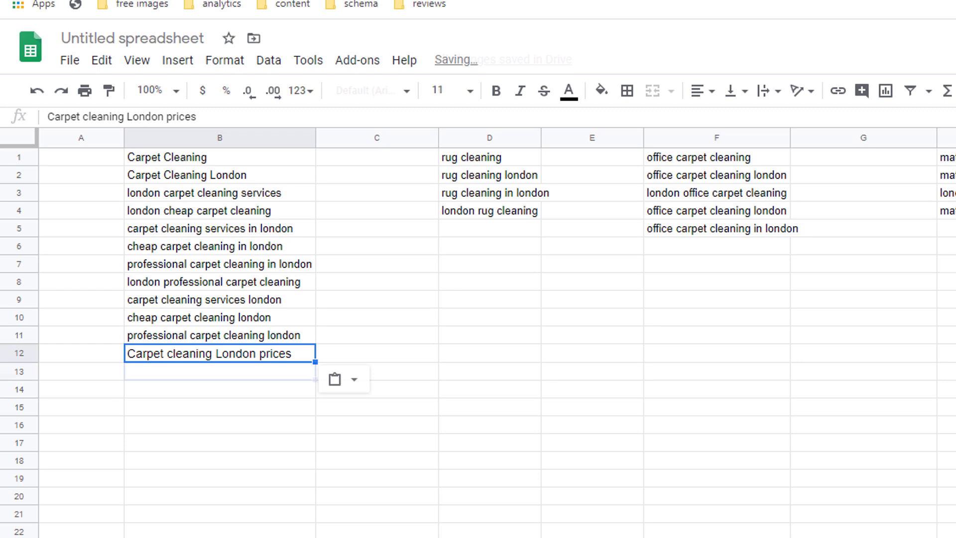
{"action": "key", "text": "Down"}
{"action": "key", "text": "ctrl+v"}
{"action": "key", "text": "Down"}
{"action": "key", "text": "ctrl+v"}
{"action": "left_click", "coordinate": [693, 425]}
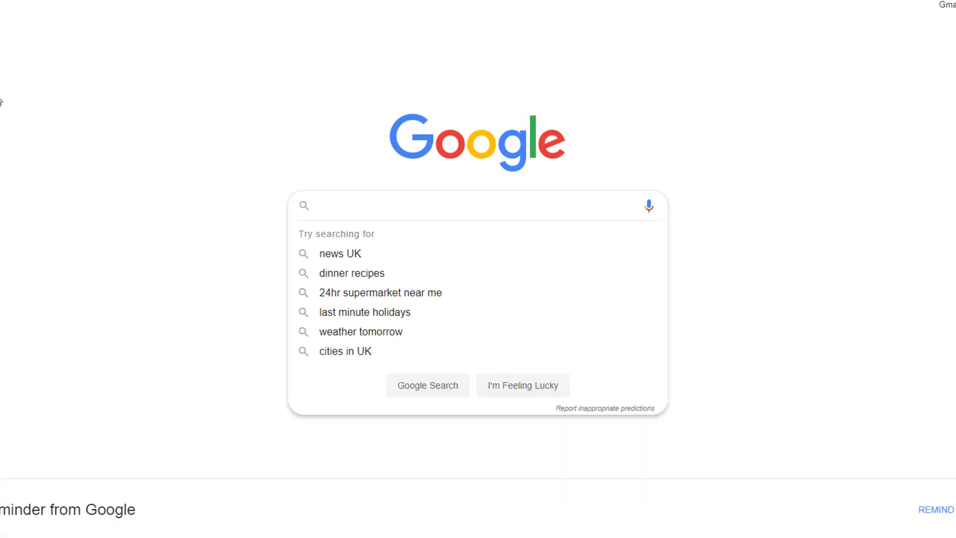
{"action": "type", "text": "rug cleaning london"}
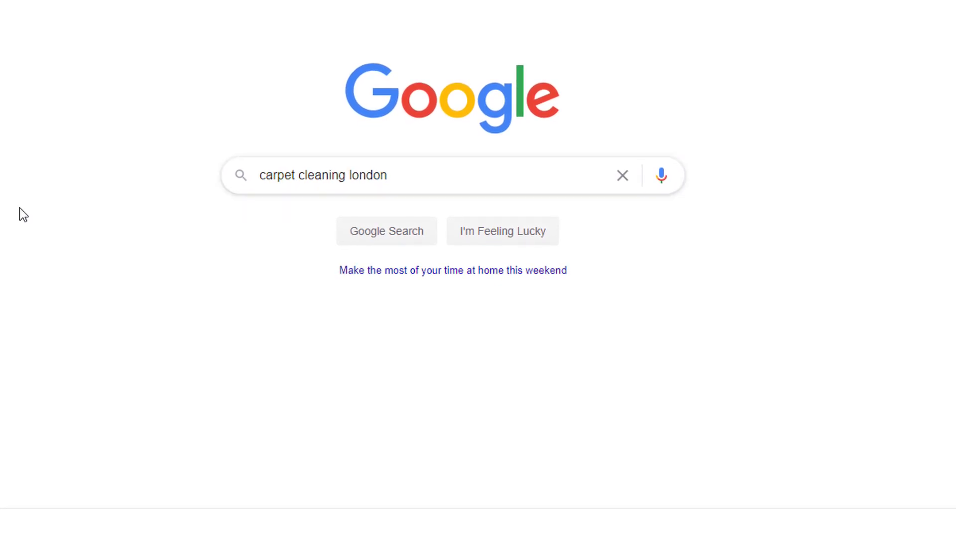
Try wildcard searches: '*' before 'carpet cleaning london', then '*' between 'cleaning' and 'london'
{"action": "type", "text": "*"}
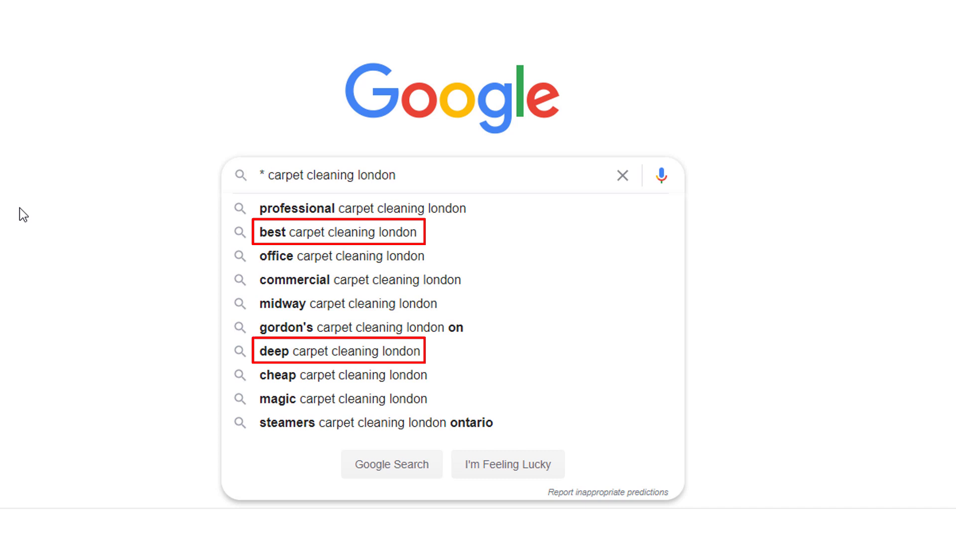
{"action": "key", "text": "BackSpace"}
{"action": "key", "text": "BackSpace"}
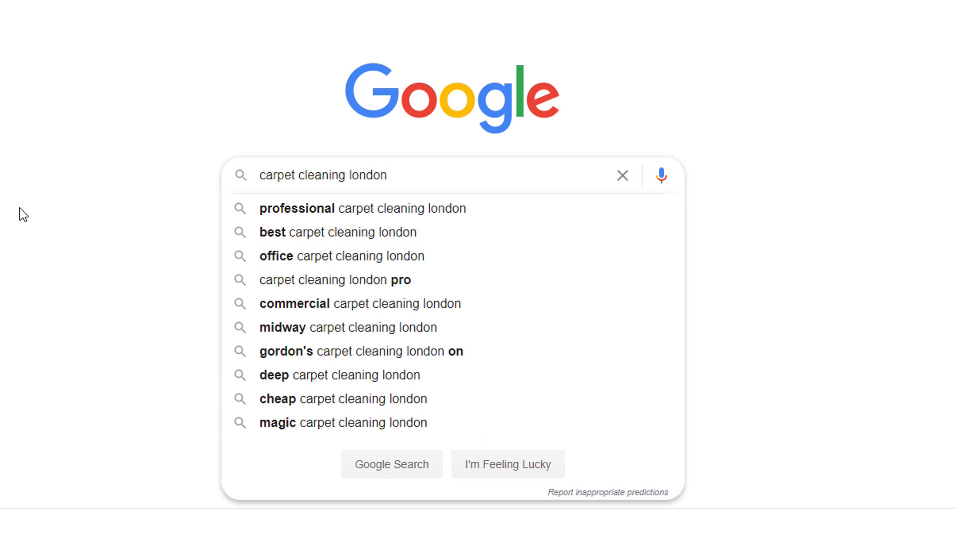
{"action": "key", "text": "ctrl+Right"}
{"action": "key", "text": "ctrl+Right"}
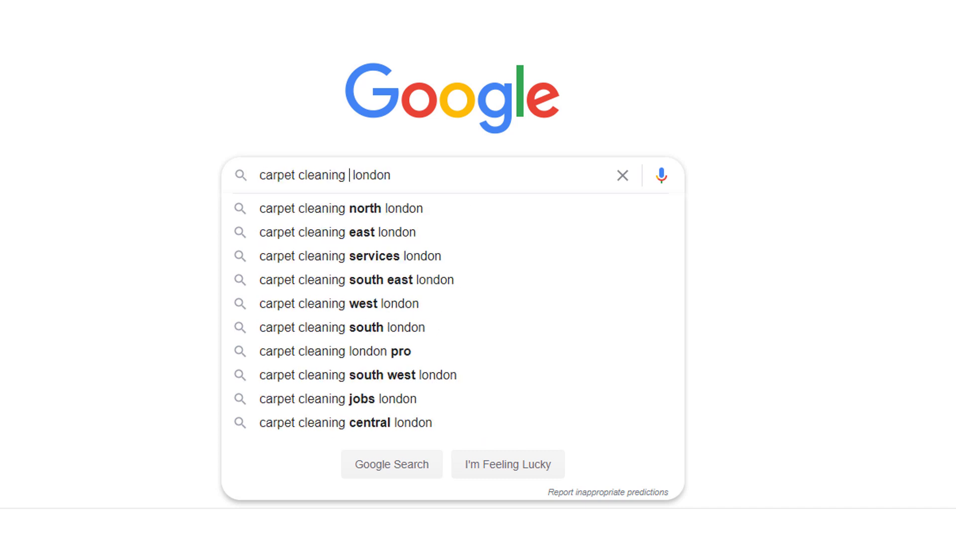
{"action": "type", "text": "*"}
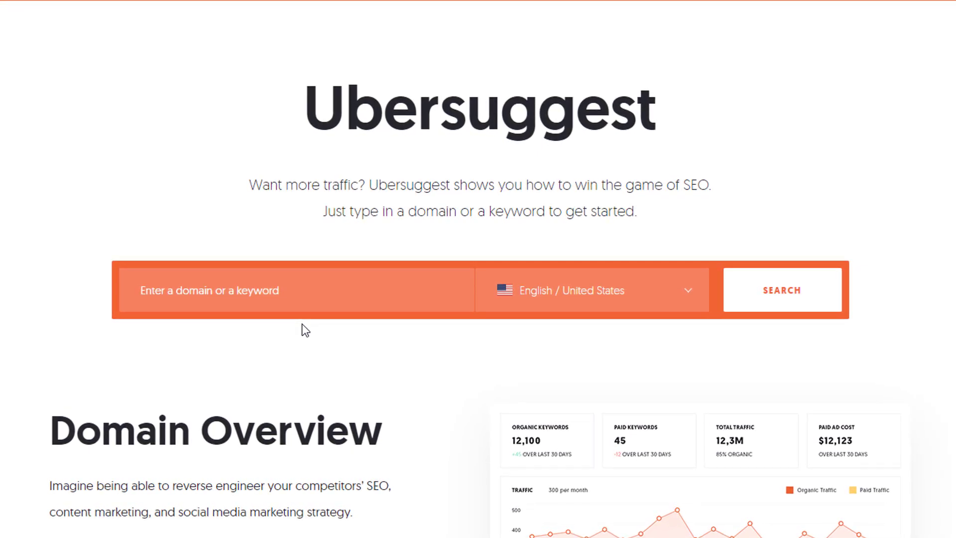
Research 'carpet cleaning london' in Ubersuggest and open the full keyword ideas list
{"action": "left_click", "coordinate": [299, 301]}
{"action": "type", "text": "carpet cleaning london"}
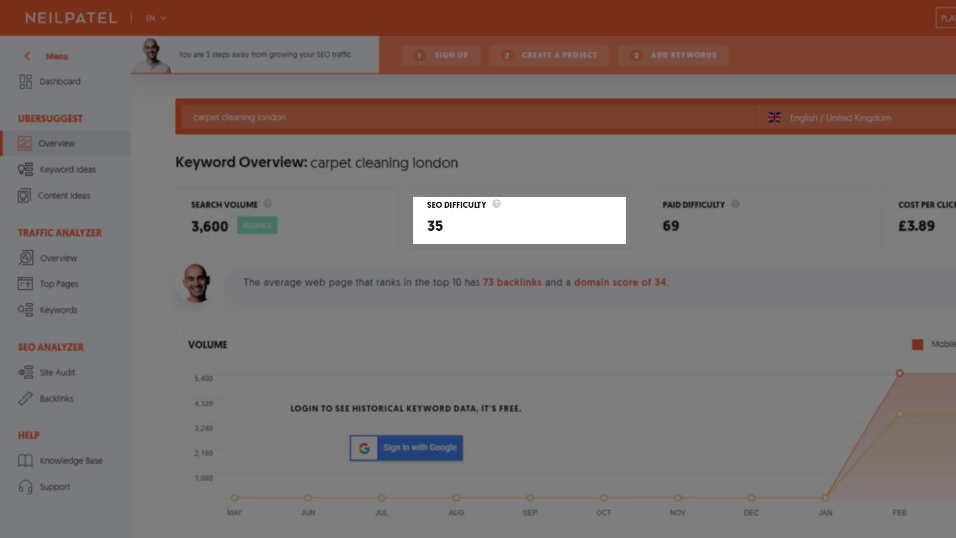
{"action": "scroll", "coordinate": [565, 305], "scroll_direction": "down", "scroll_amount": 6}
{"action": "scroll", "coordinate": [566, 306], "scroll_direction": "down", "scroll_amount": 4}
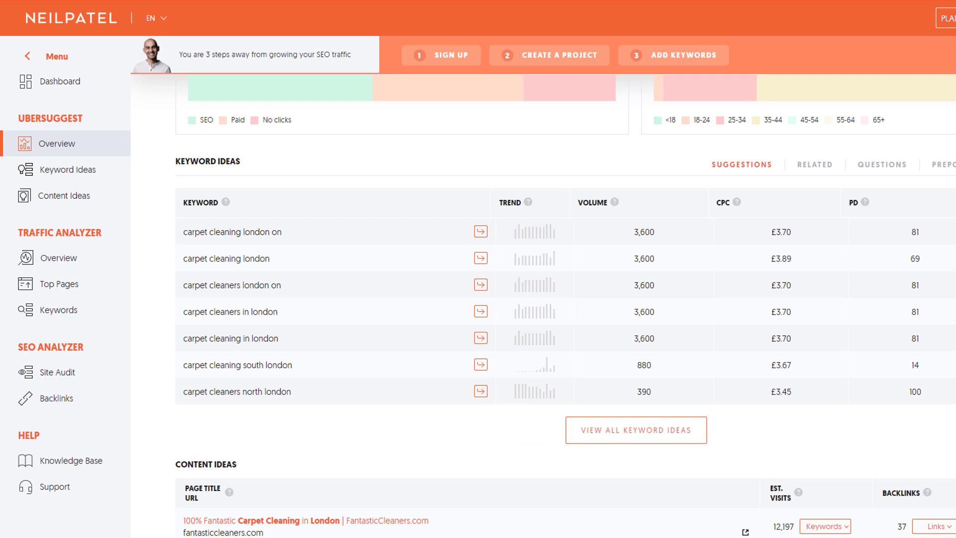
{"action": "left_click", "coordinate": [647, 438]}
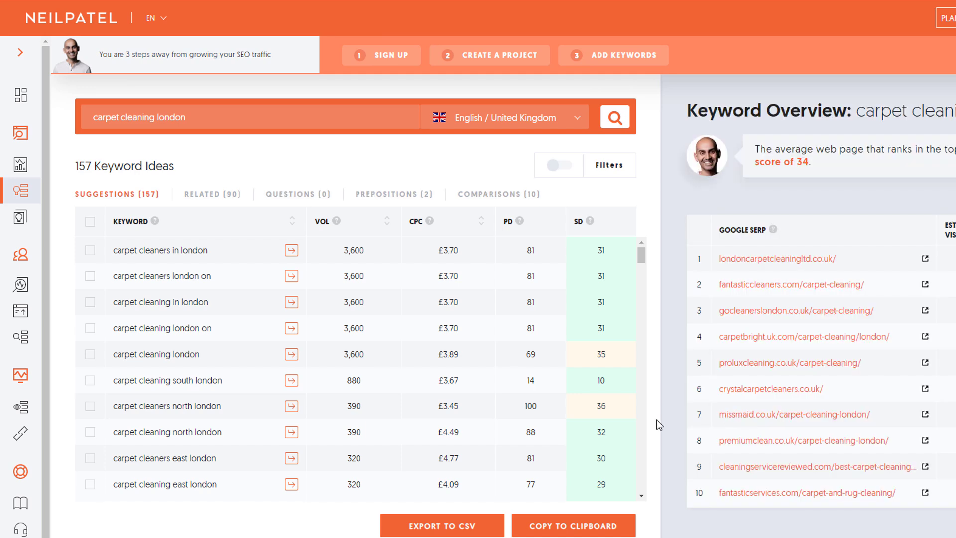
Export the 157 keyword ideas to CSV after signing in with Google
{"action": "left_click", "coordinate": [439, 529]}
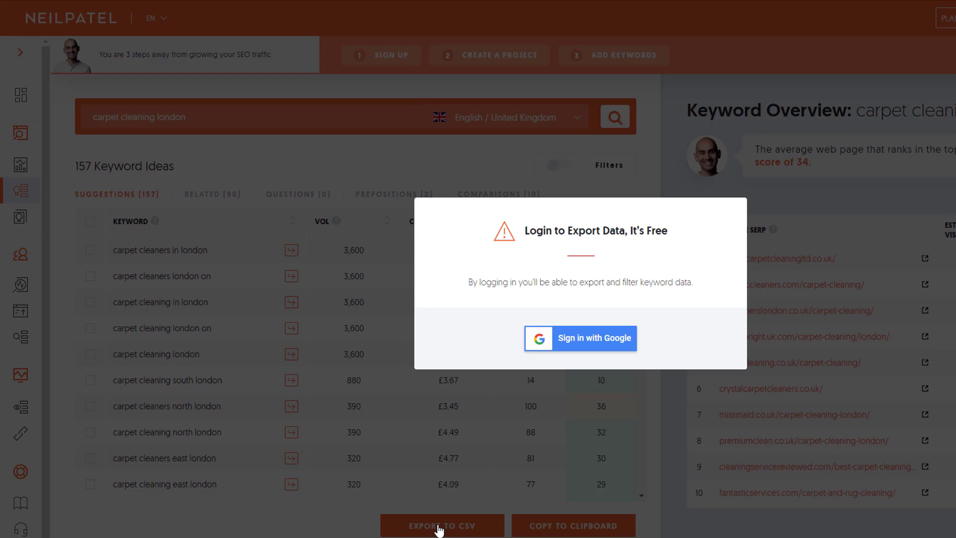
{"action": "left_click", "coordinate": [592, 341]}
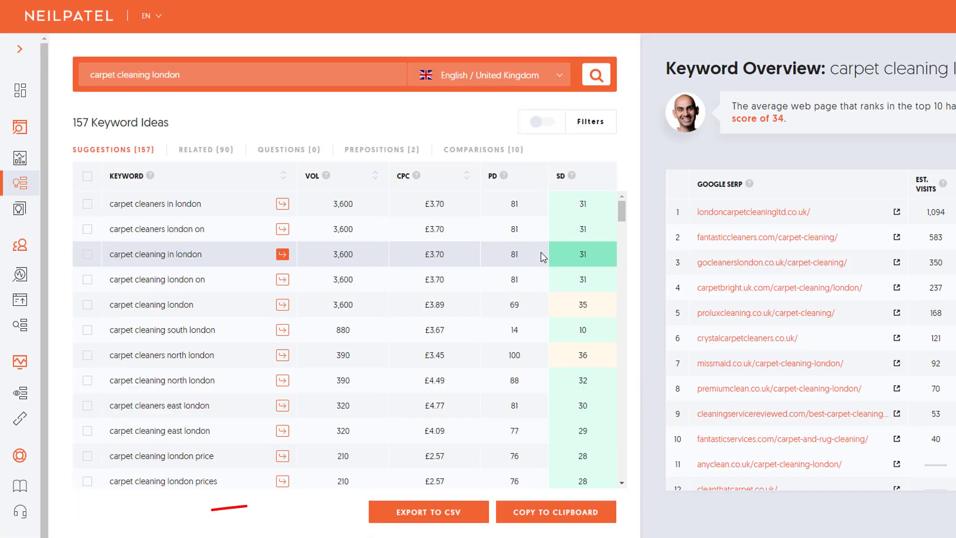
{"action": "left_click", "coordinate": [440, 512]}
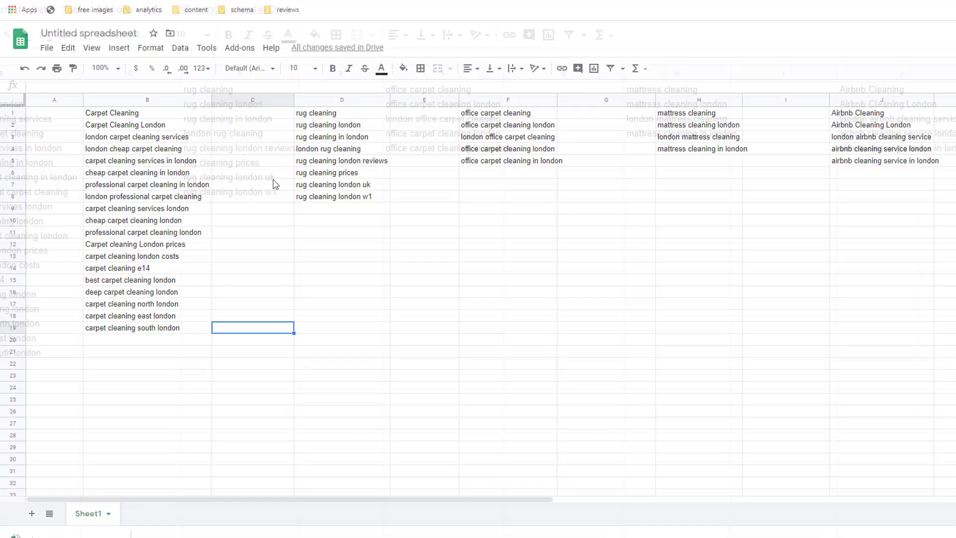
Import the downloaded Ubersuggest CSV into a new sheet of the spreadsheet
{"action": "left_click", "coordinate": [47, 48]}
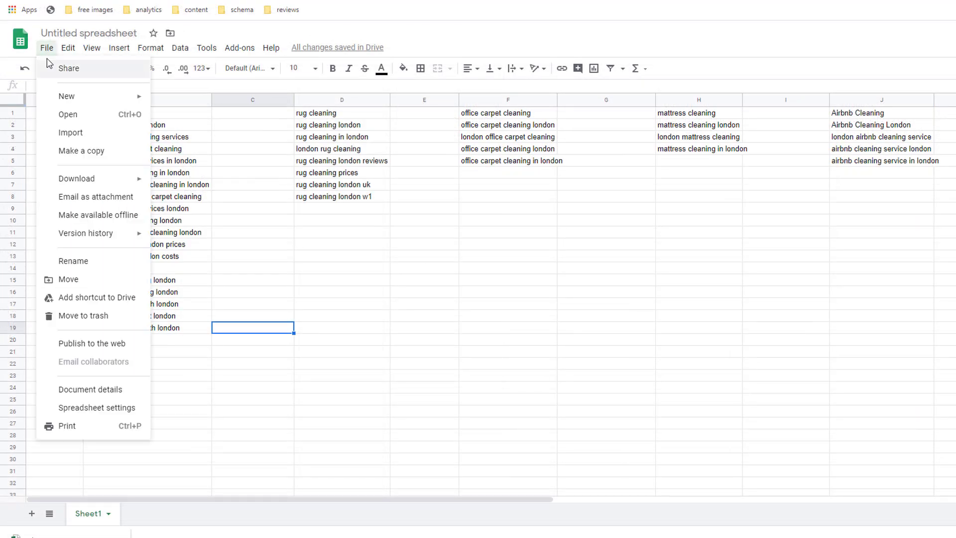
{"action": "left_click", "coordinate": [71, 133]}
{"action": "left_click", "coordinate": [457, 132]}
{"action": "left_click", "coordinate": [546, 301]}
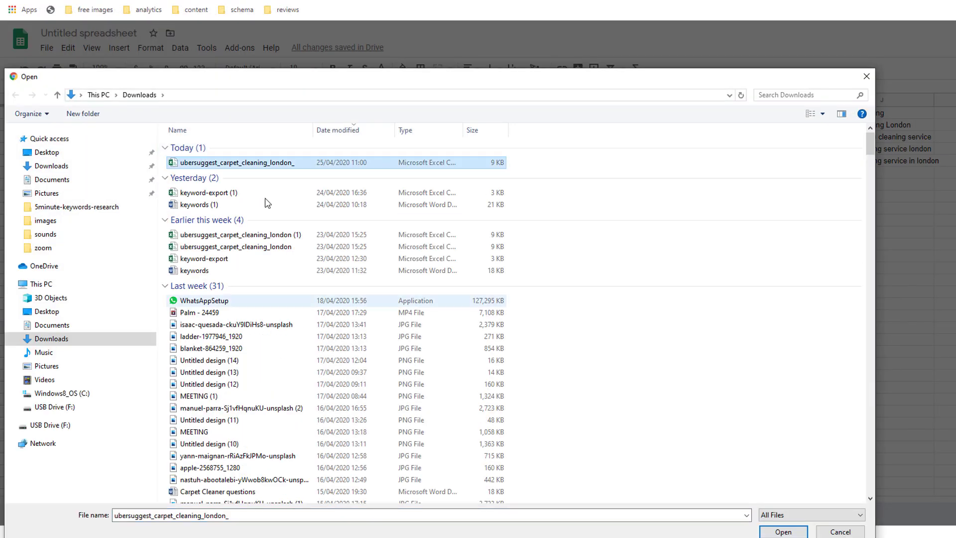
{"action": "key", "text": "Return"}
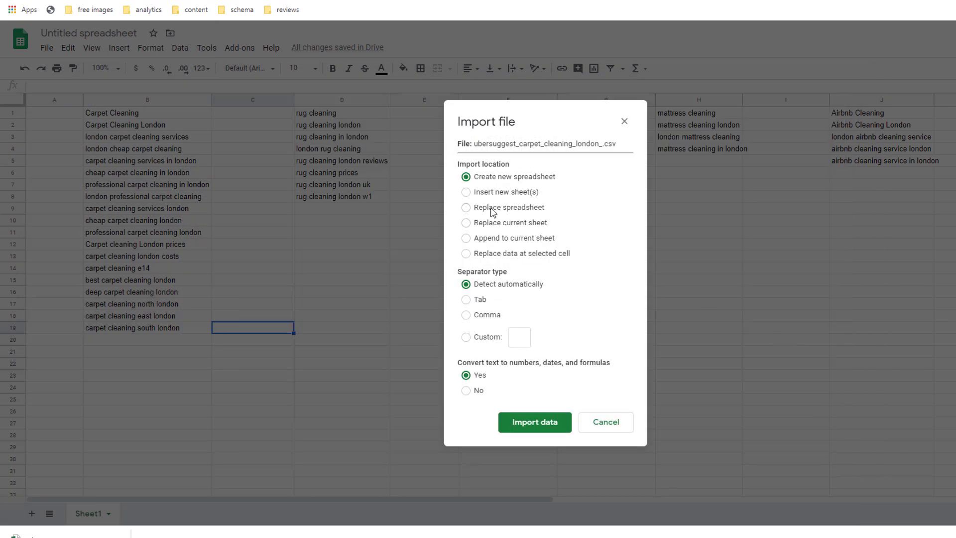
{"action": "left_click", "coordinate": [466, 193]}
{"action": "left_click", "coordinate": [542, 429]}
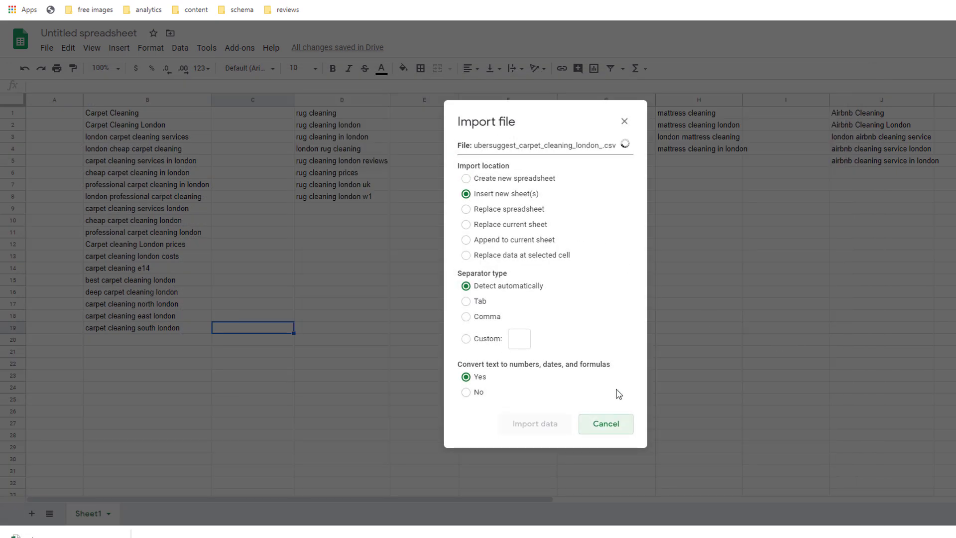
Copy the Keyword and Search Volume columns into Sheet1 at B20, then delete the header row
{"action": "double_click", "coordinate": [139, 100]}
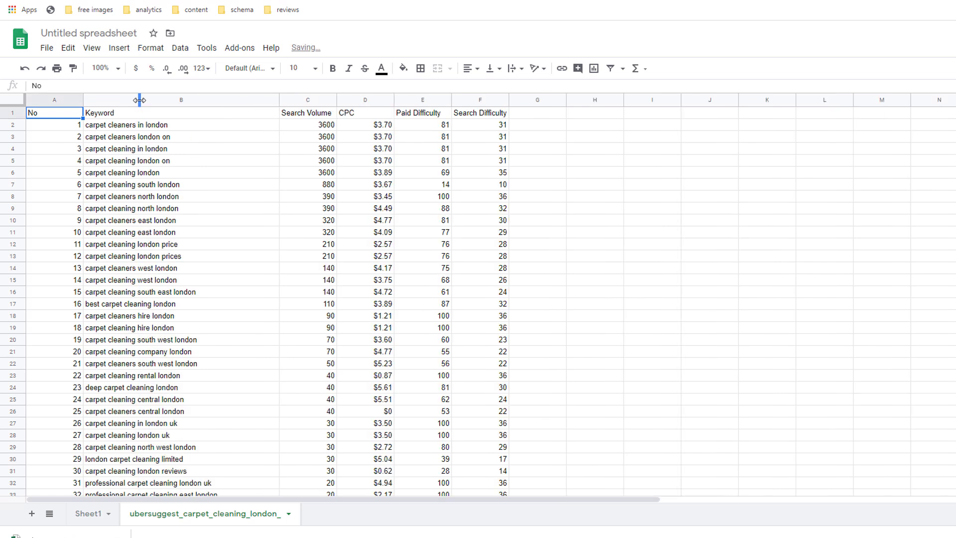
{"action": "left_click", "coordinate": [143, 102]}
{"action": "left_click", "coordinate": [299, 102], "text": "shift"}
{"action": "right_click", "coordinate": [299, 102]}
{"action": "left_click", "coordinate": [338, 89]}
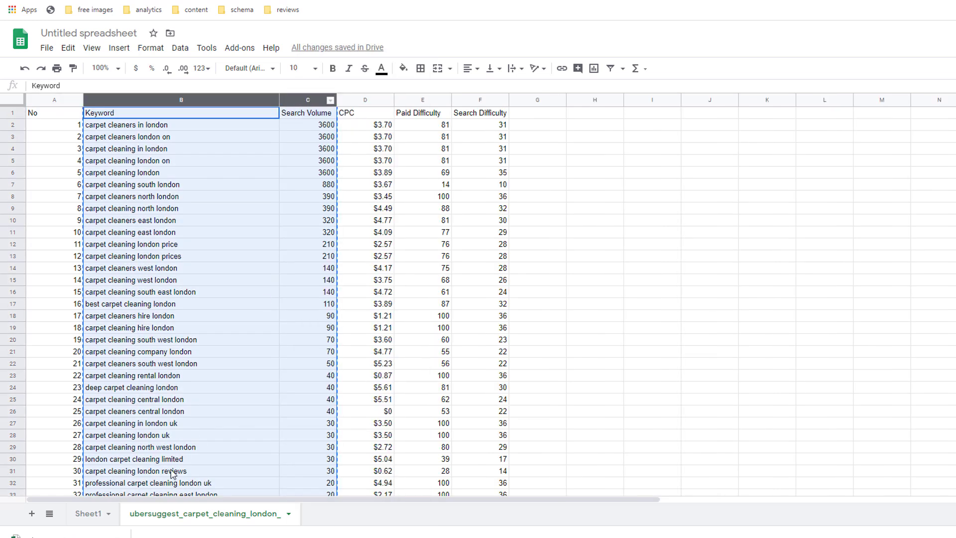
{"action": "left_click", "coordinate": [92, 514]}
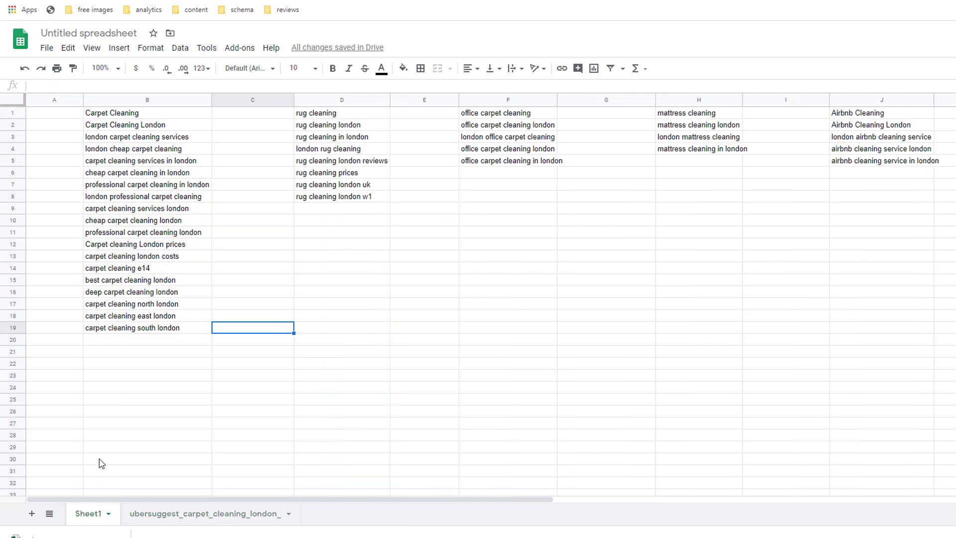
{"action": "left_click", "coordinate": [133, 344]}
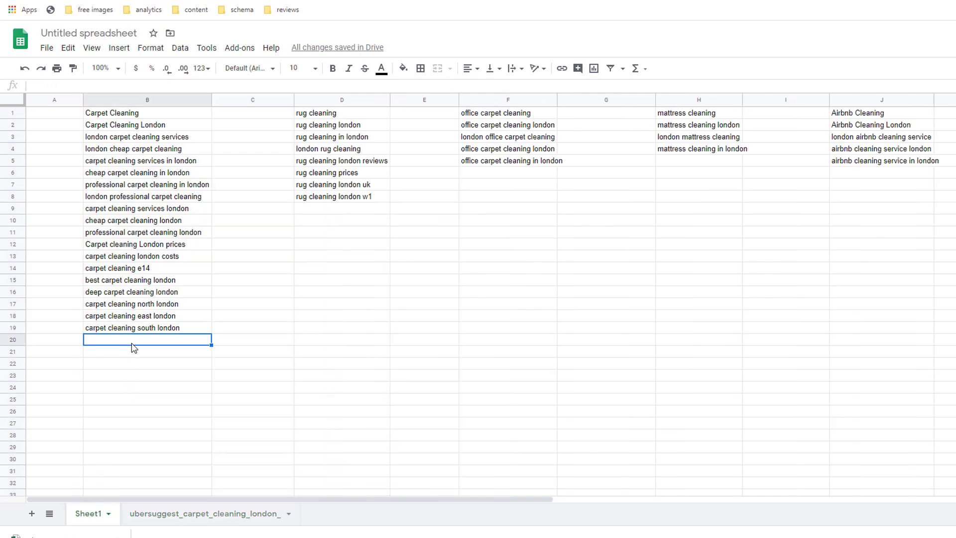
{"action": "key", "text": "ctrl+v"}
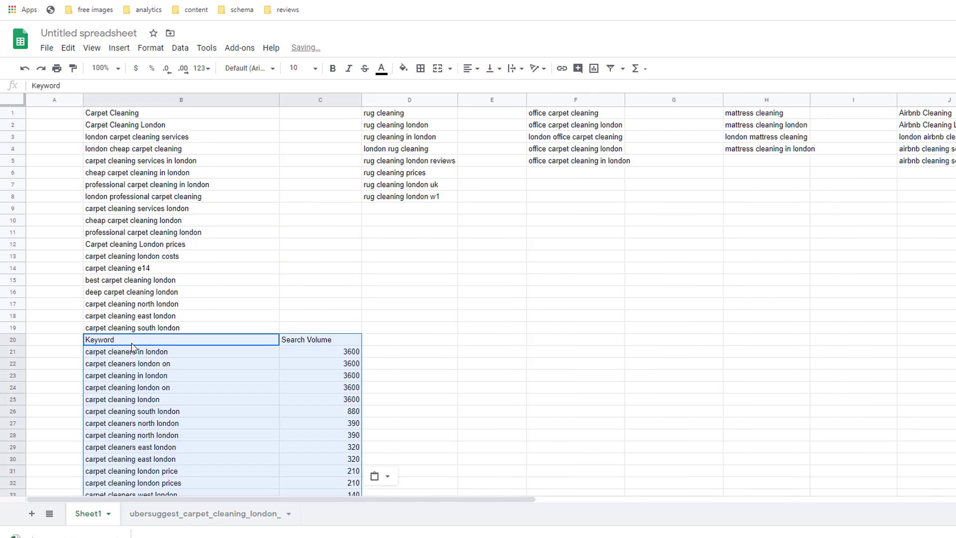
{"action": "left_click", "coordinate": [13, 339]}
{"action": "right_click", "coordinate": [12, 338]}
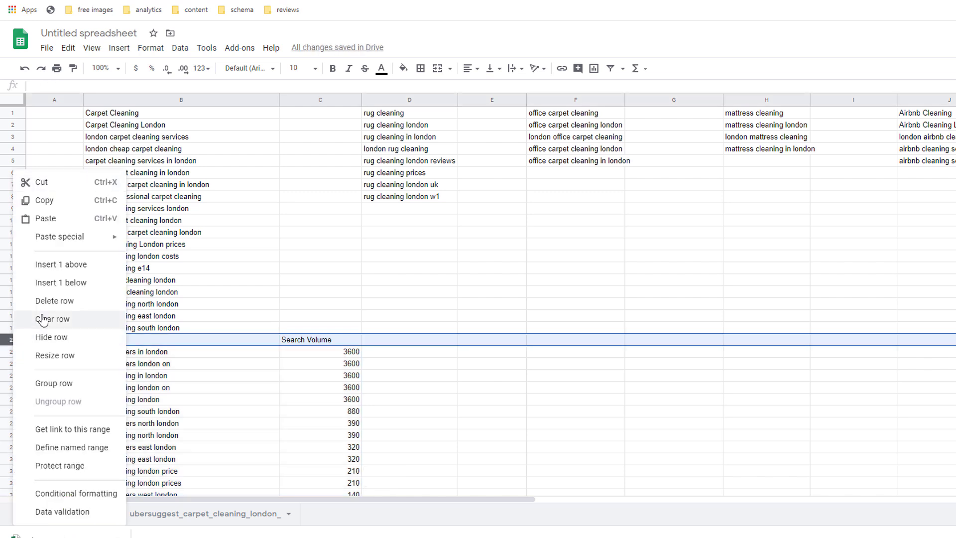
{"action": "left_click", "coordinate": [52, 301]}
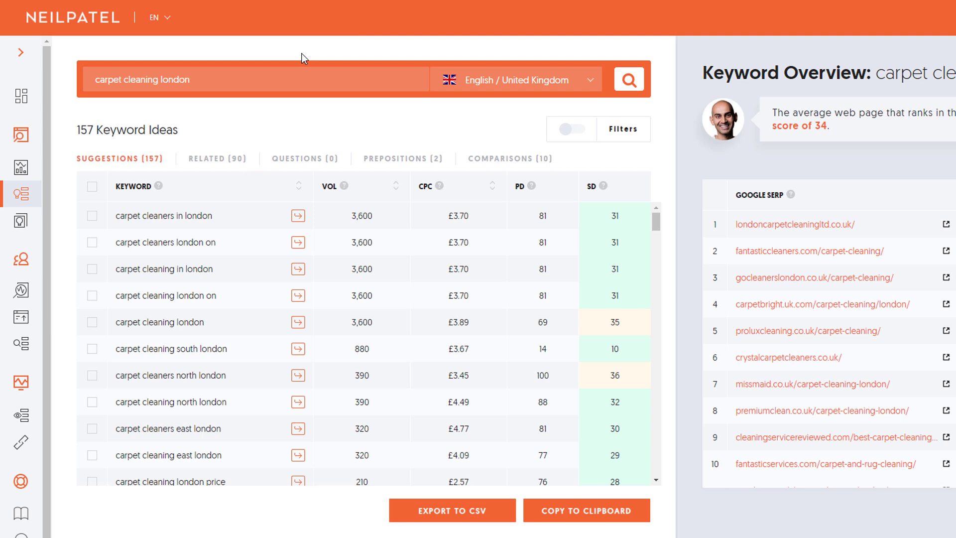
Review Ubersuggest's Related, Questions, Prepositions and Comparisons keyword ideas for carpet cleaning london
{"action": "left_click", "coordinate": [205, 159]}
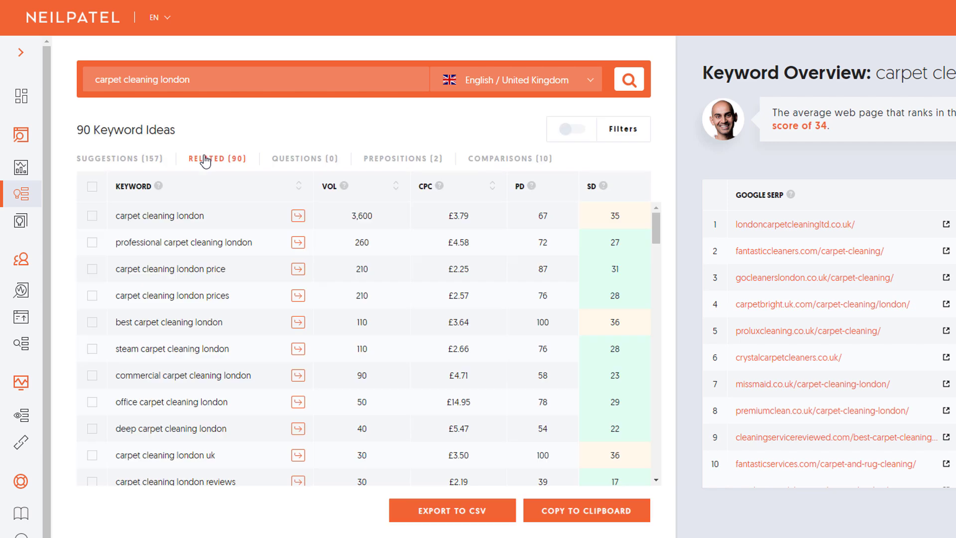
{"action": "left_click", "coordinate": [300, 160]}
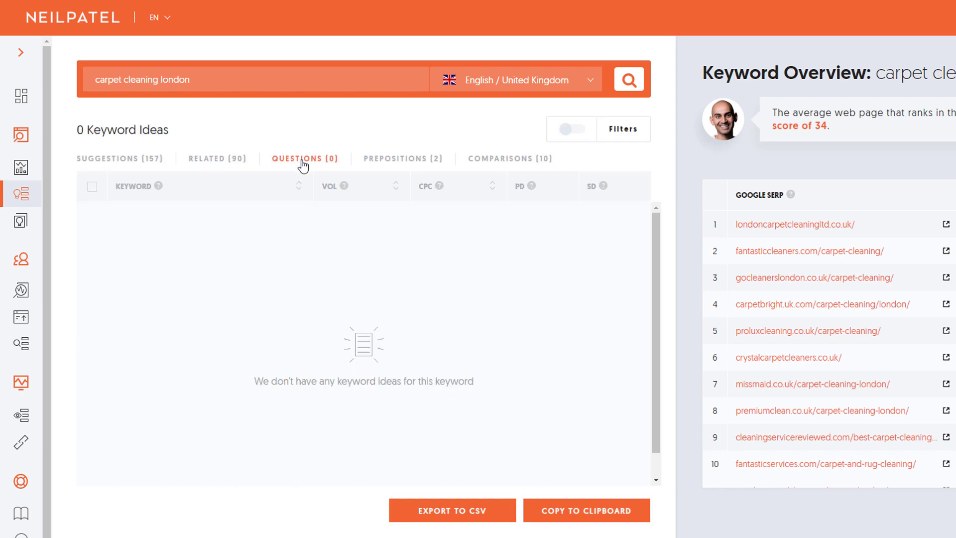
{"action": "left_click", "coordinate": [385, 166]}
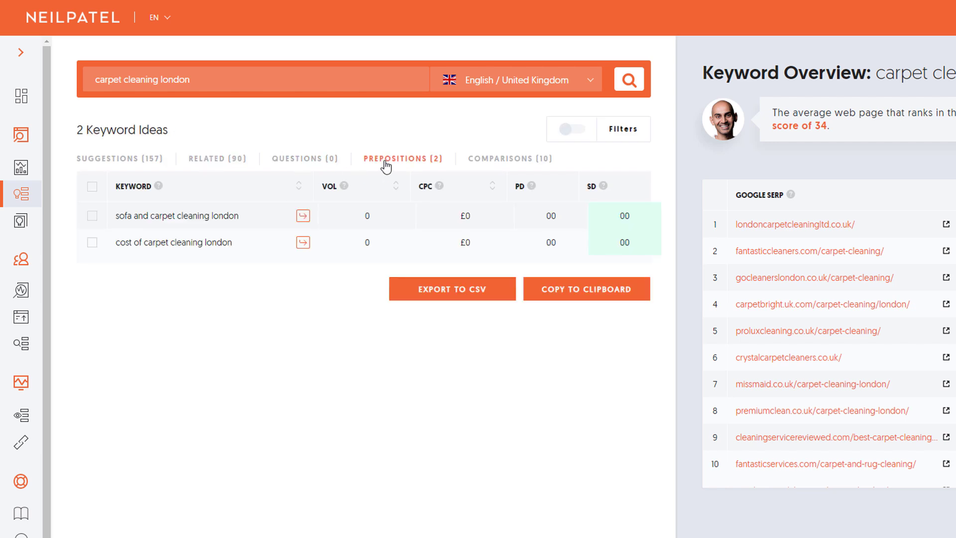
{"action": "left_click", "coordinate": [495, 162]}
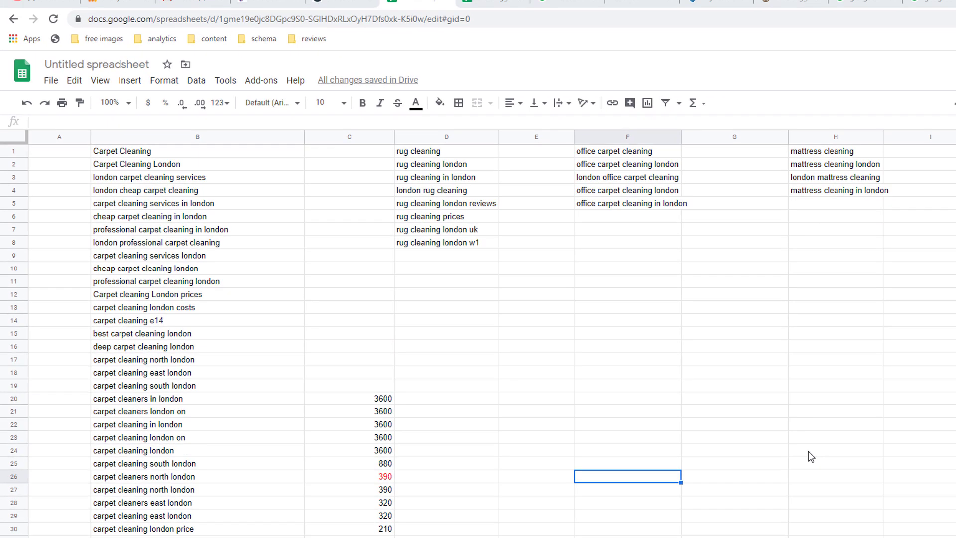
Add a conditional format rule on column B using custom formula =countif(B:B,B1)>1
{"action": "left_click", "coordinate": [212, 93]}
{"action": "left_click", "coordinate": [164, 81]}
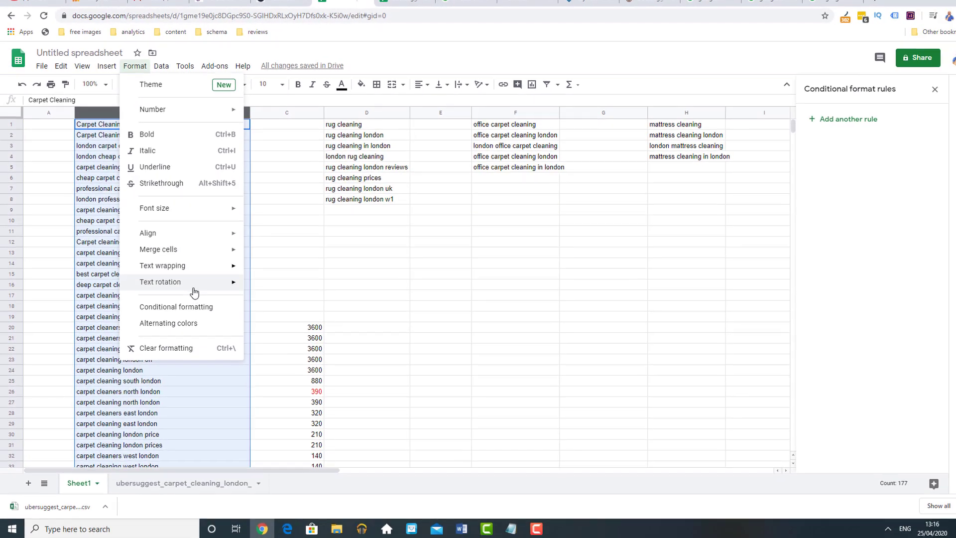
{"action": "left_click", "coordinate": [194, 306]}
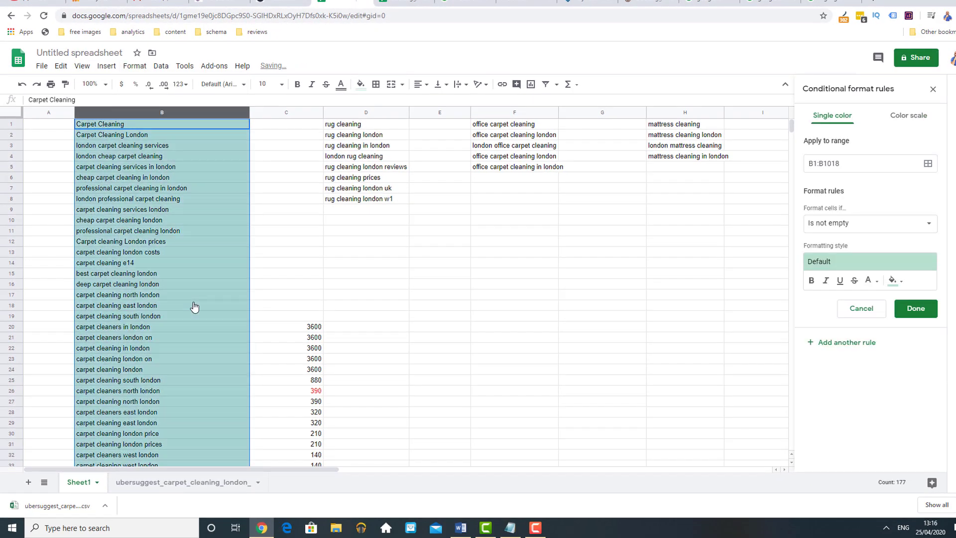
{"action": "left_click", "coordinate": [925, 228]}
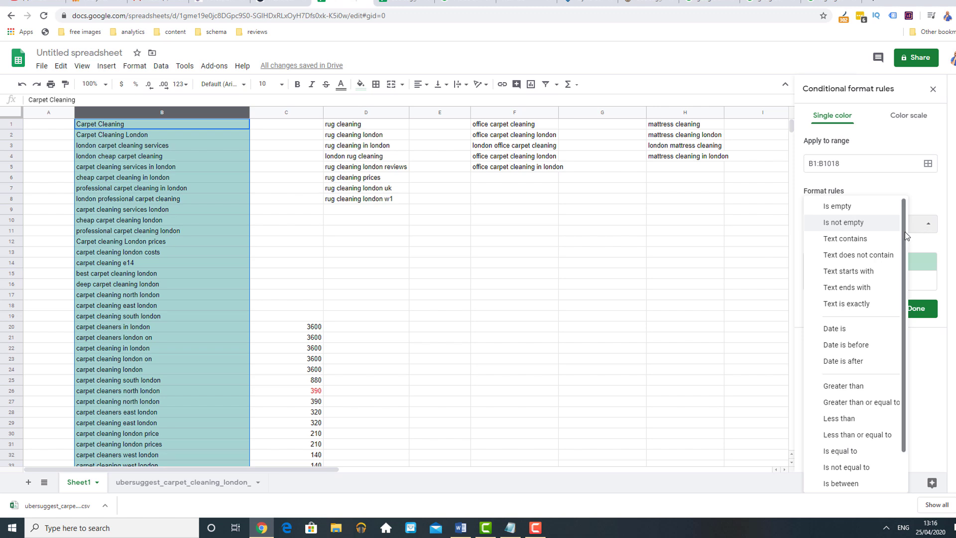
{"action": "scroll", "coordinate": [904, 269], "scroll_direction": "down", "scroll_amount": 1}
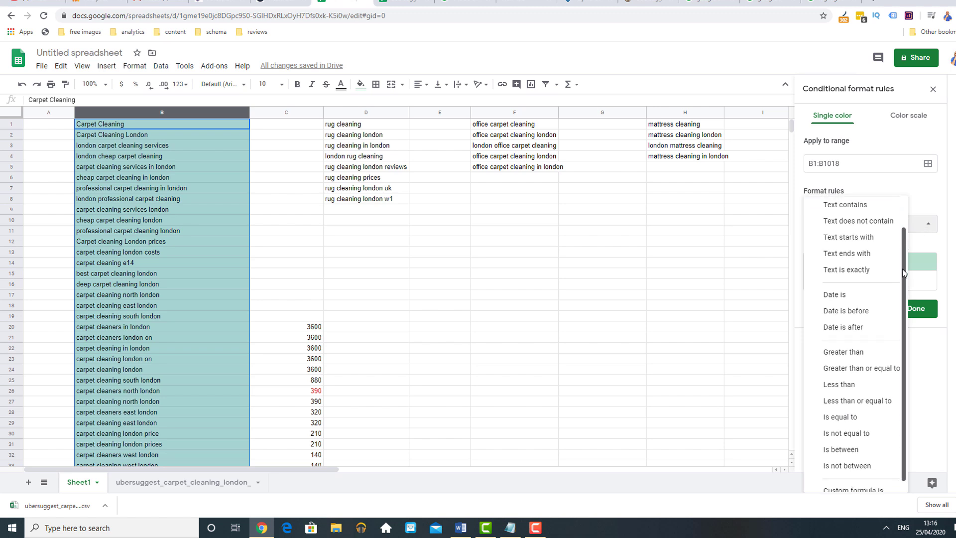
{"action": "left_click", "coordinate": [864, 481]}
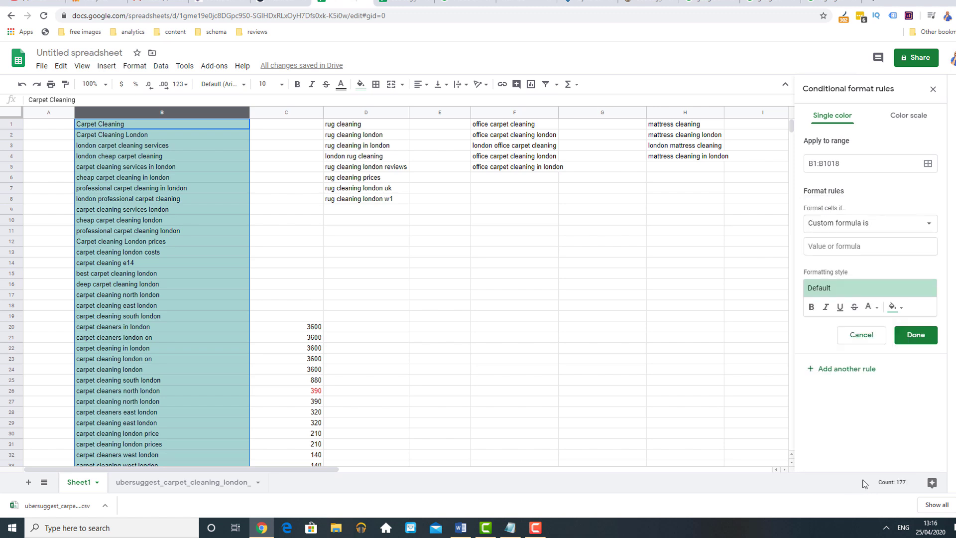
{"action": "right_click", "coordinate": [852, 246]}
{"action": "left_click", "coordinate": [877, 321]}
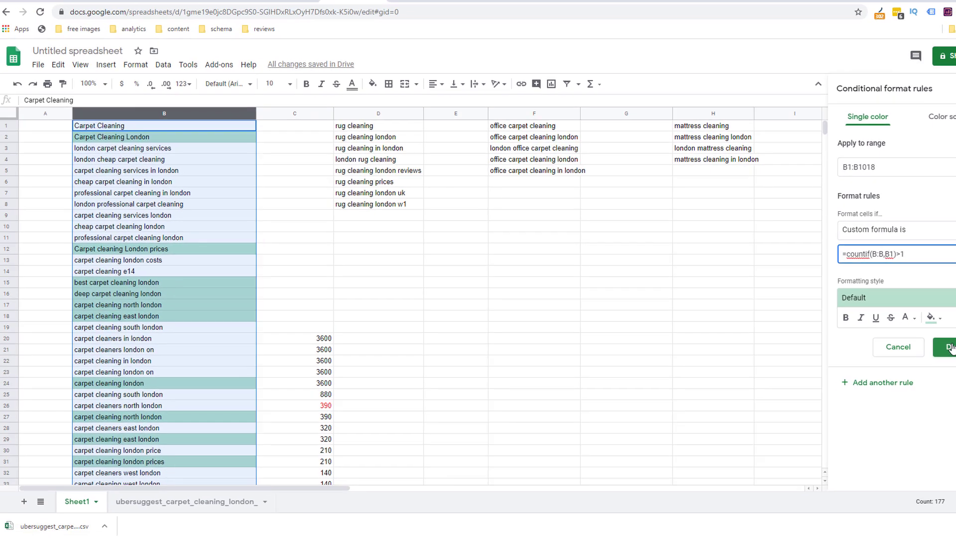
Save the duplicate rule and clear the duplicate keywords in B2, B12 and B15
{"action": "left_click", "coordinate": [889, 438]}
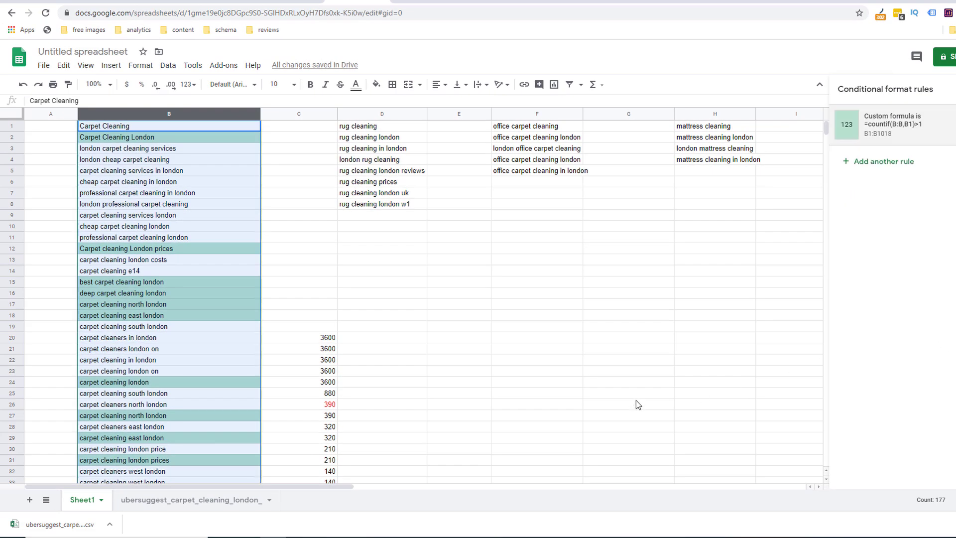
{"action": "left_click", "coordinate": [216, 143]}
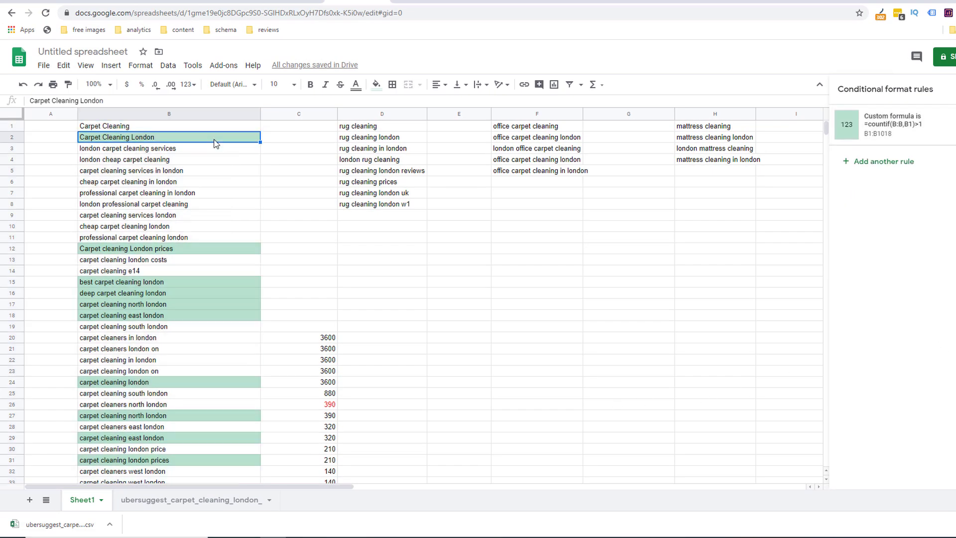
{"action": "key", "text": "Delete"}
{"action": "left_click", "coordinate": [194, 251]}
{"action": "key", "text": "Delete"}
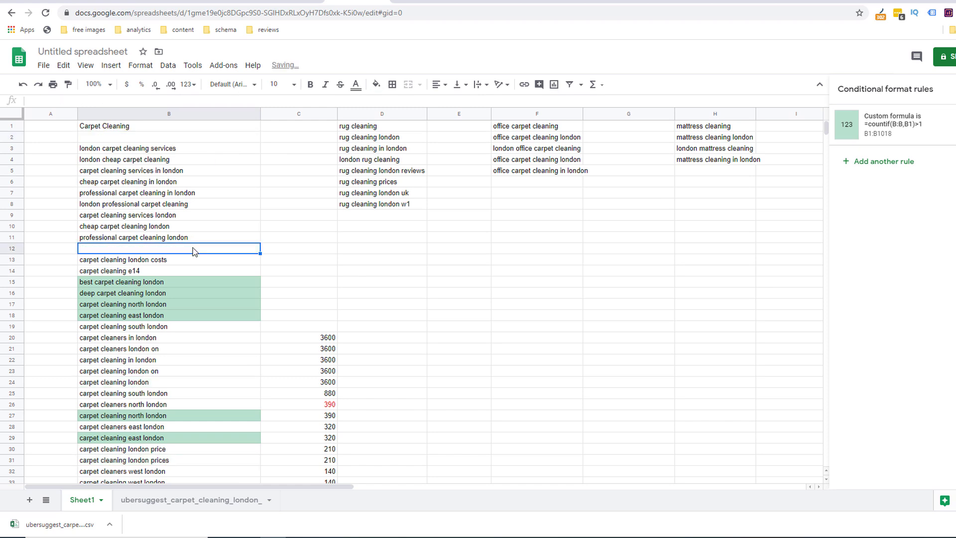
{"action": "left_click", "coordinate": [180, 282]}
{"action": "key", "text": "Delete"}
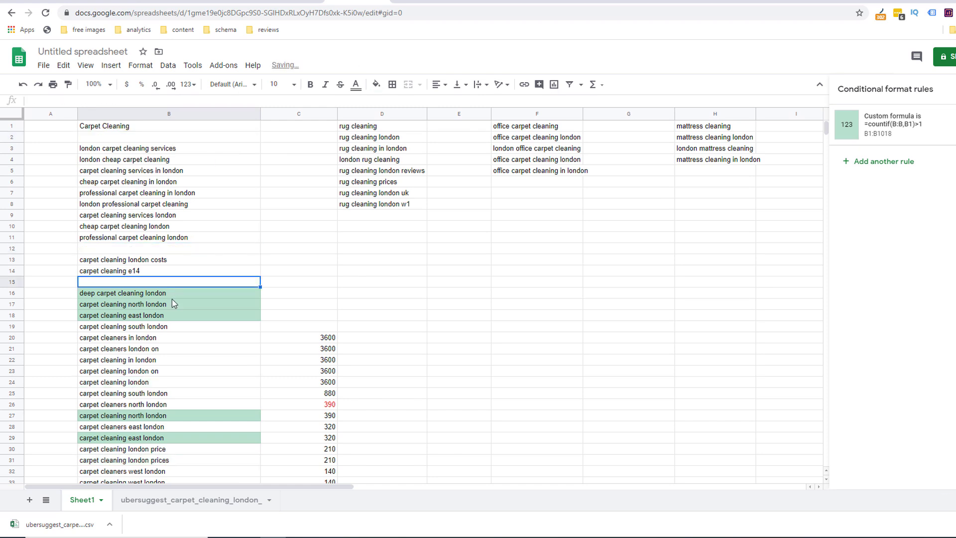
Close the Conditional format rules sidebar and scroll through the keyword list
{"action": "left_click", "coordinate": [382, 304]}
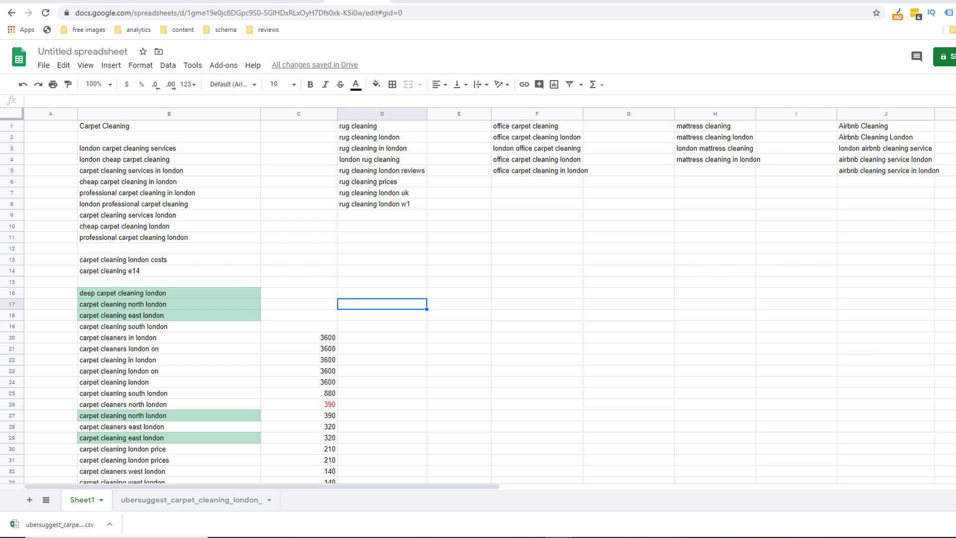
{"action": "scroll", "coordinate": [249, 299], "scroll_direction": "down", "scroll_amount": 15}
{"action": "scroll", "coordinate": [249, 298], "scroll_direction": "down", "scroll_amount": 6}
{"action": "scroll", "coordinate": [249, 299], "scroll_direction": "up", "scroll_amount": 20}
{"action": "scroll", "coordinate": [249, 298], "scroll_direction": "up", "scroll_amount": 1}
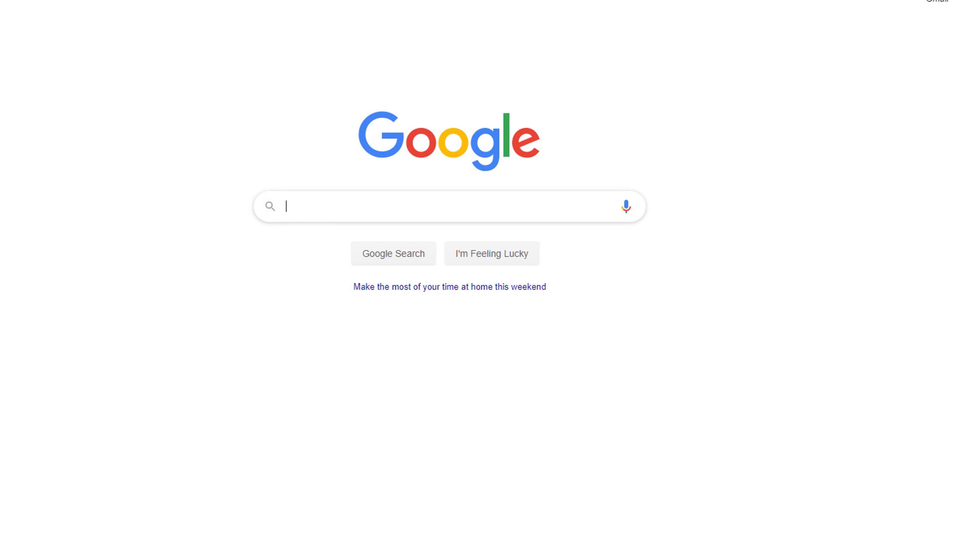
Search Google for 'keyword surfer'
{"action": "type", "text": "keyword surfer"}
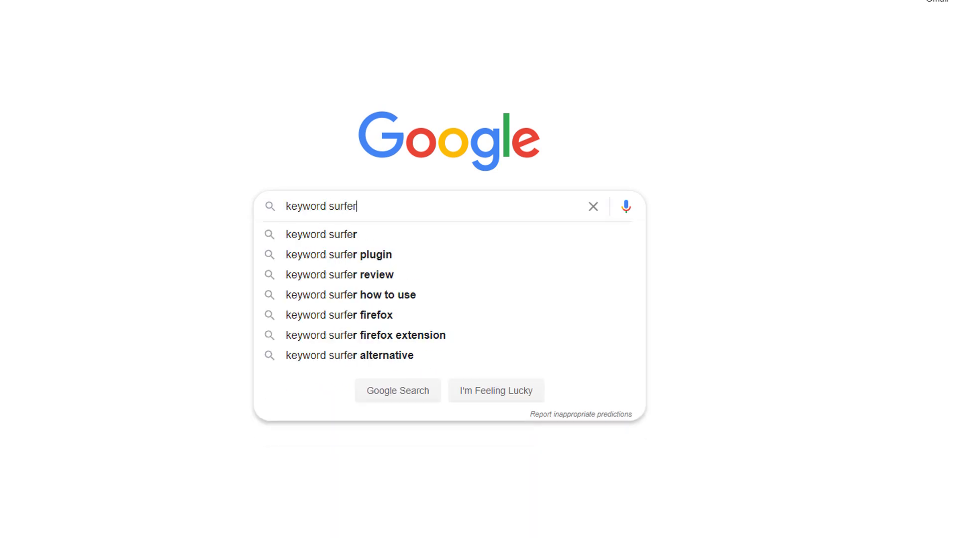
{"action": "key", "text": "Return"}
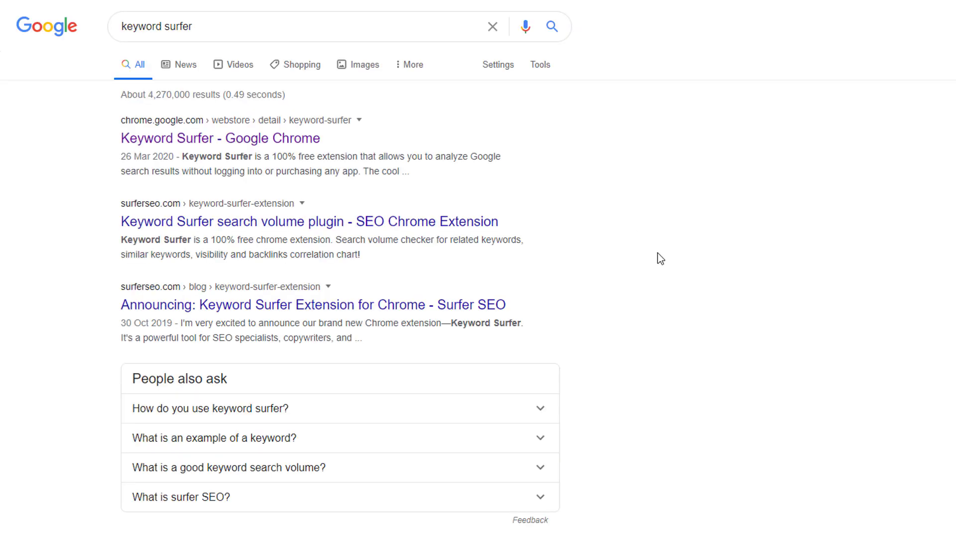
Install the Keyword Surfer extension from its Chrome Web Store page
{"action": "left_click", "coordinate": [252, 147]}
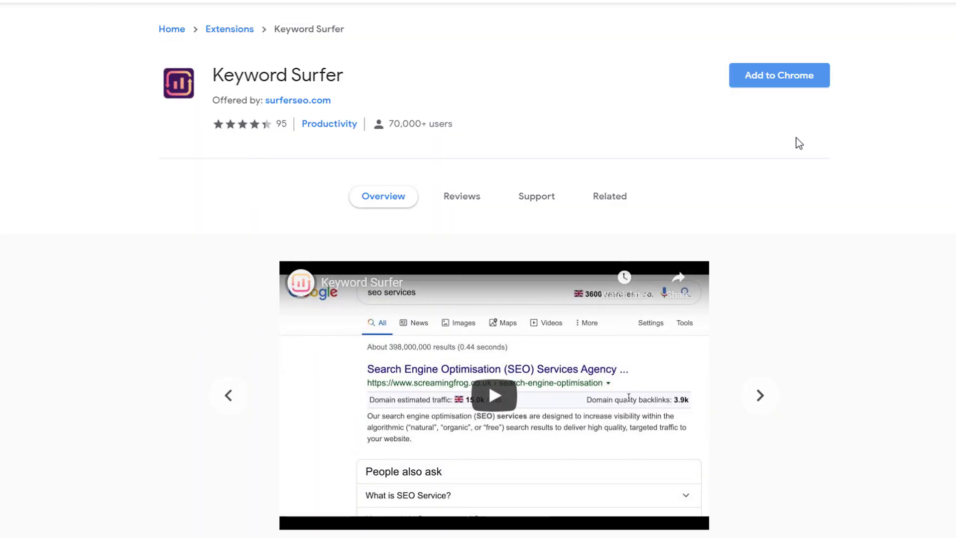
{"action": "left_click", "coordinate": [786, 86]}
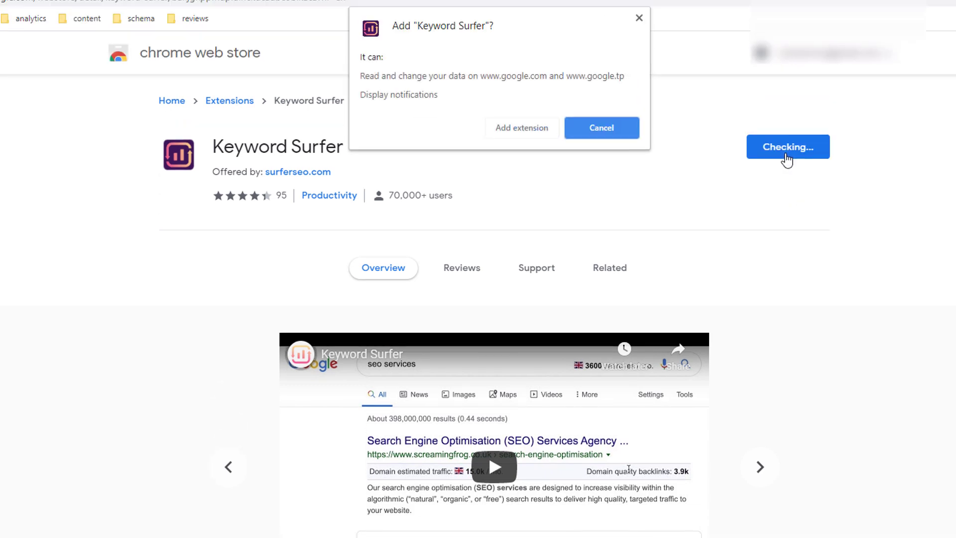
{"action": "left_click", "coordinate": [509, 127]}
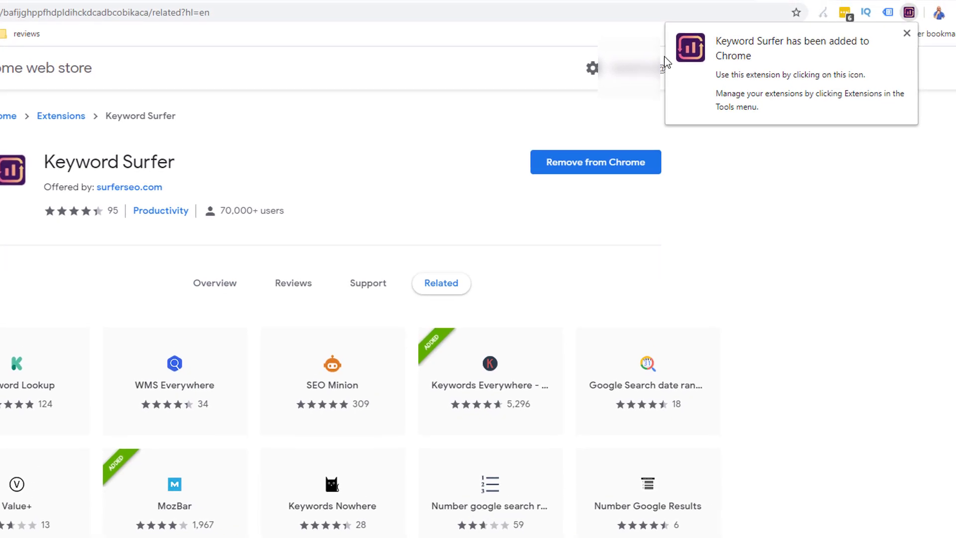
Turn off 'Show domain data in SERP' in Keyword Surfer's settings
{"action": "left_click", "coordinate": [908, 15]}
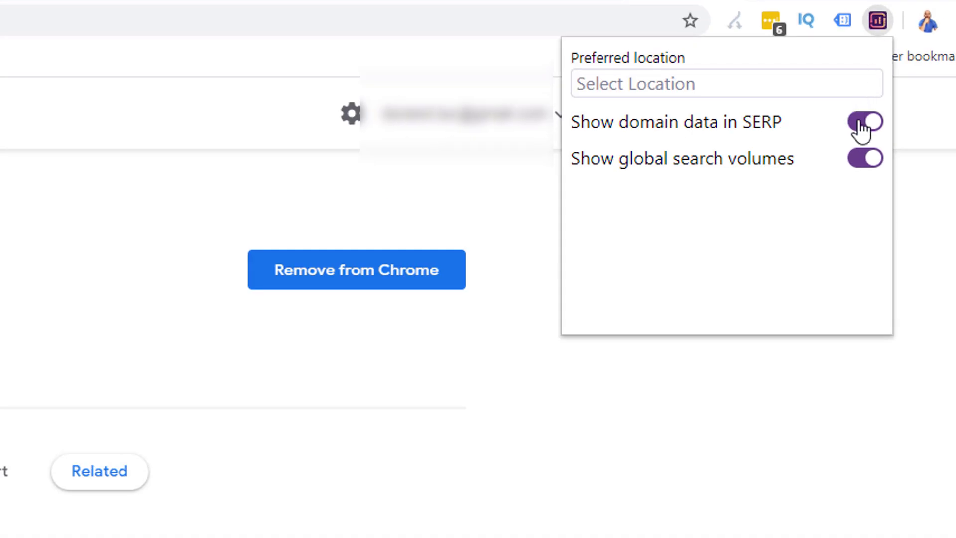
{"action": "left_click", "coordinate": [861, 124]}
{"action": "left_click", "coordinate": [723, 428]}
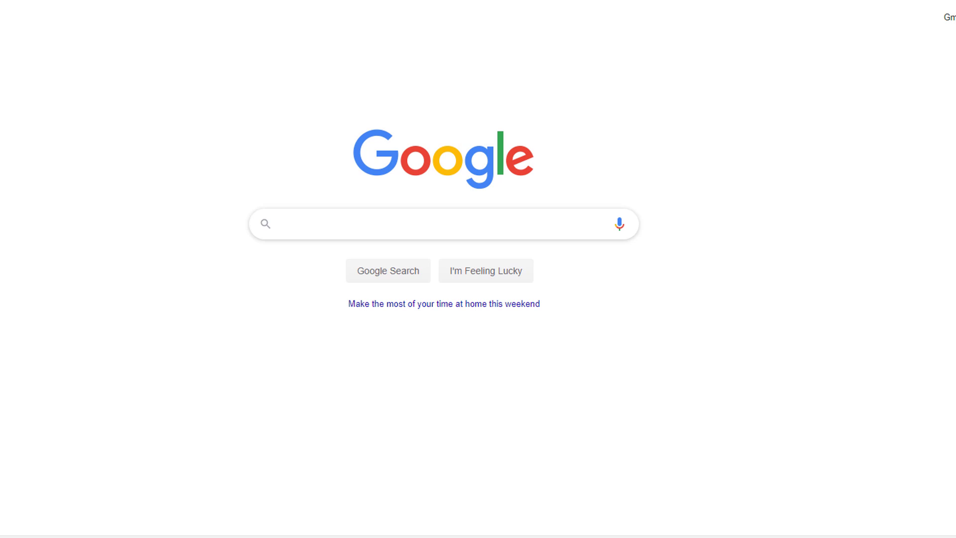
Search 'cheap carpet cleaning london', enter its volume 40 in C6, and check Surfer's preferred location
{"action": "type", "text": "cheap carpet cleaning "}
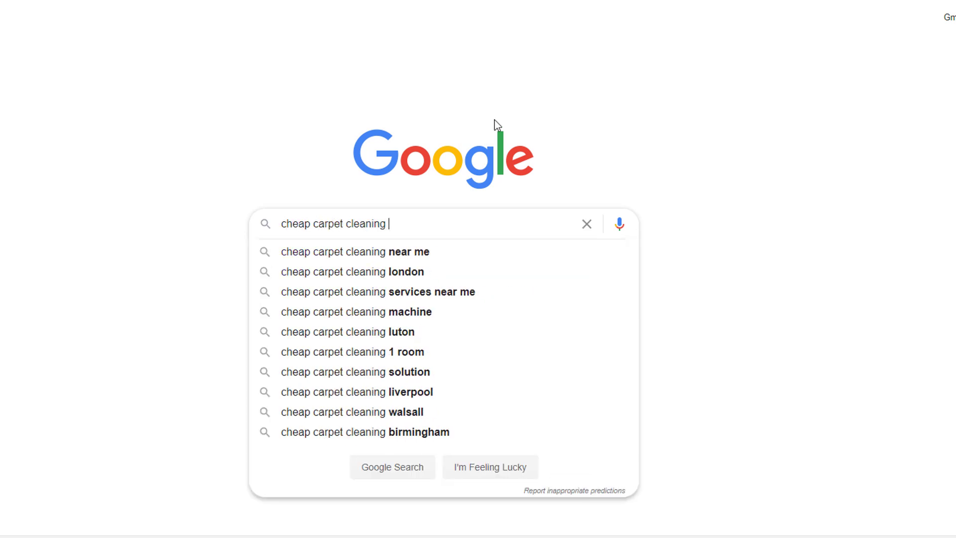
{"action": "type", "text": "london"}
{"action": "key", "text": "Return"}
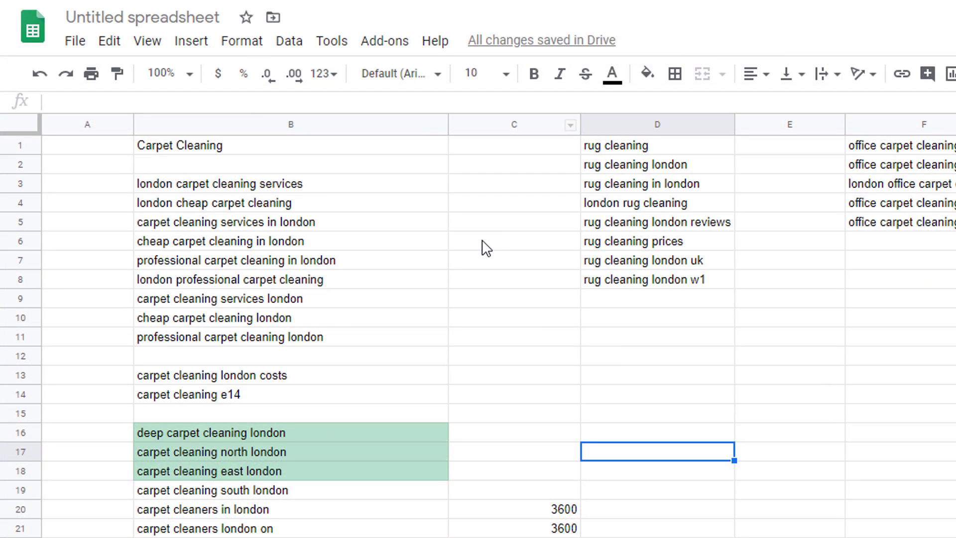
{"action": "left_click", "coordinate": [483, 244]}
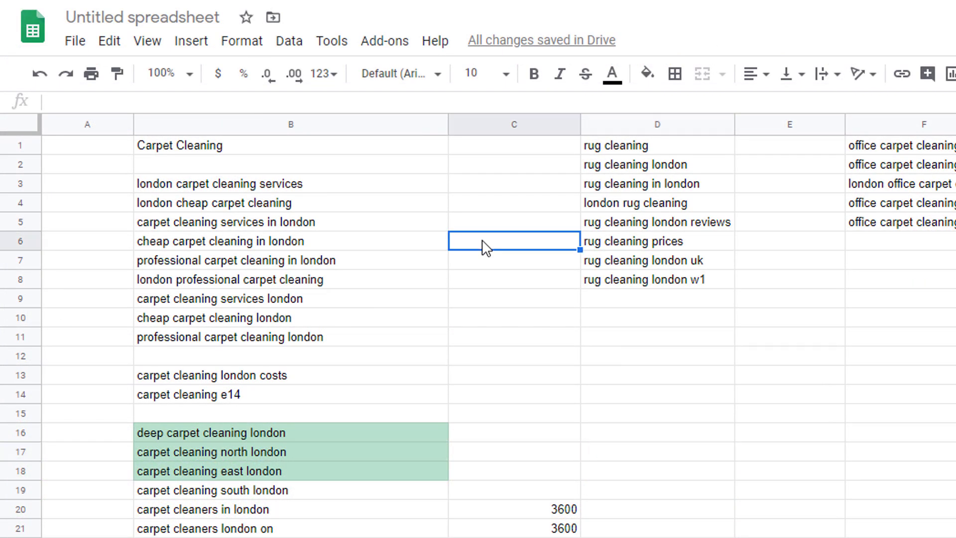
{"action": "type", "text": "40"}
{"action": "left_click", "coordinate": [670, 396]}
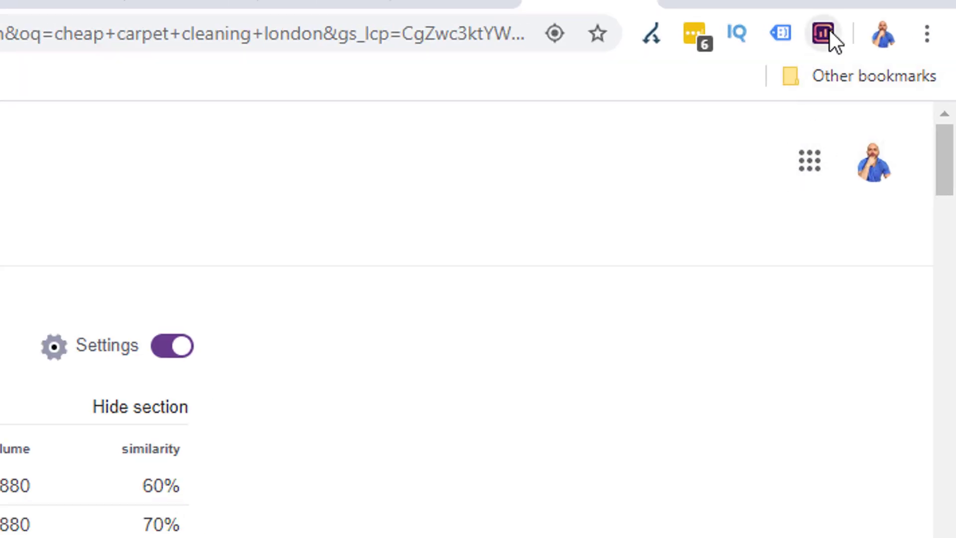
{"action": "left_click", "coordinate": [829, 32]}
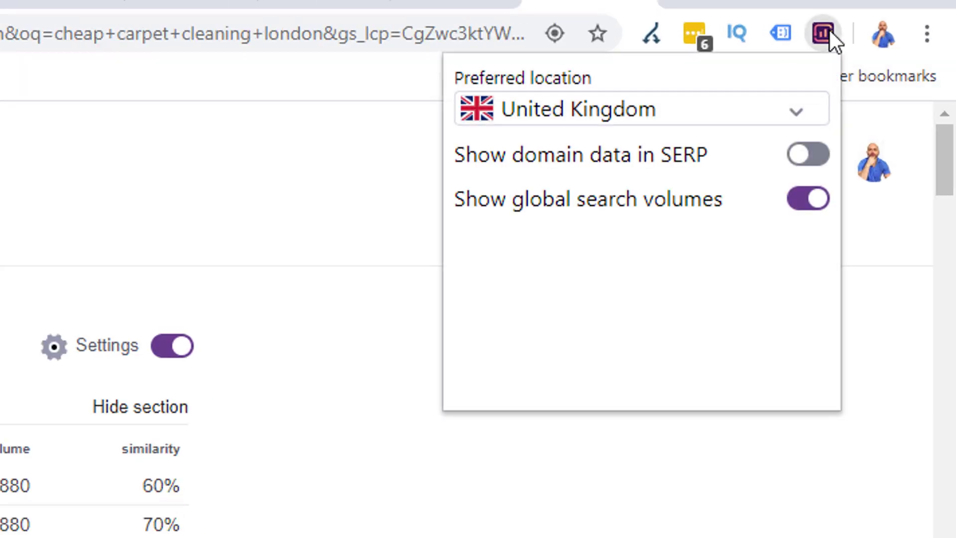
{"action": "left_click", "coordinate": [803, 113]}
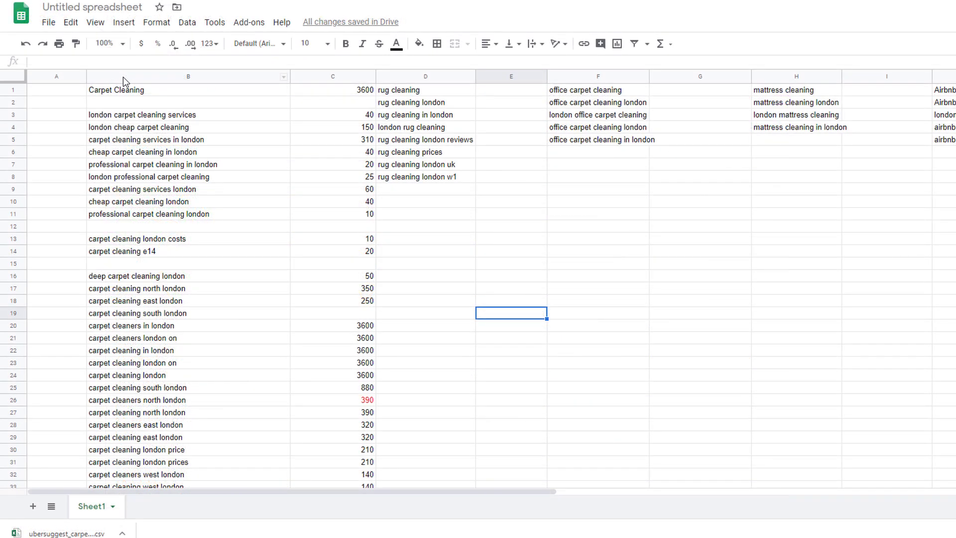
Copy keyword and volume columns B:C into a new Sheet3
{"action": "left_click_drag", "start_coordinate": [123, 77], "coordinate": [300, 77]}
{"action": "right_click", "coordinate": [301, 76]}
{"action": "left_click", "coordinate": [343, 56]}
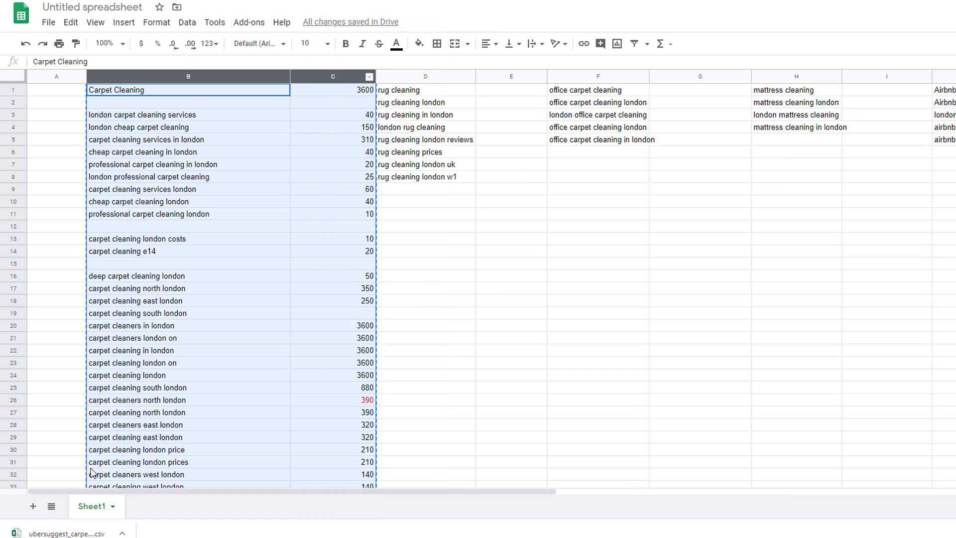
{"action": "left_click", "coordinate": [32, 505]}
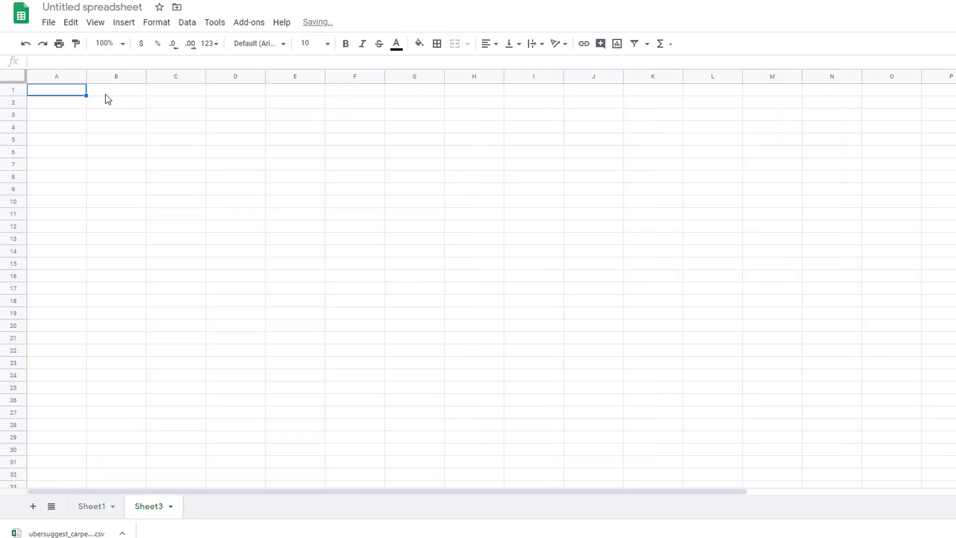
{"action": "key", "text": "ctrl+v"}
Delete blank rows 2, 11 and 13 and the volume-less 'carpet cleaning south london' row
{"action": "left_click", "coordinate": [13, 102]}
{"action": "right_click", "coordinate": [14, 103]}
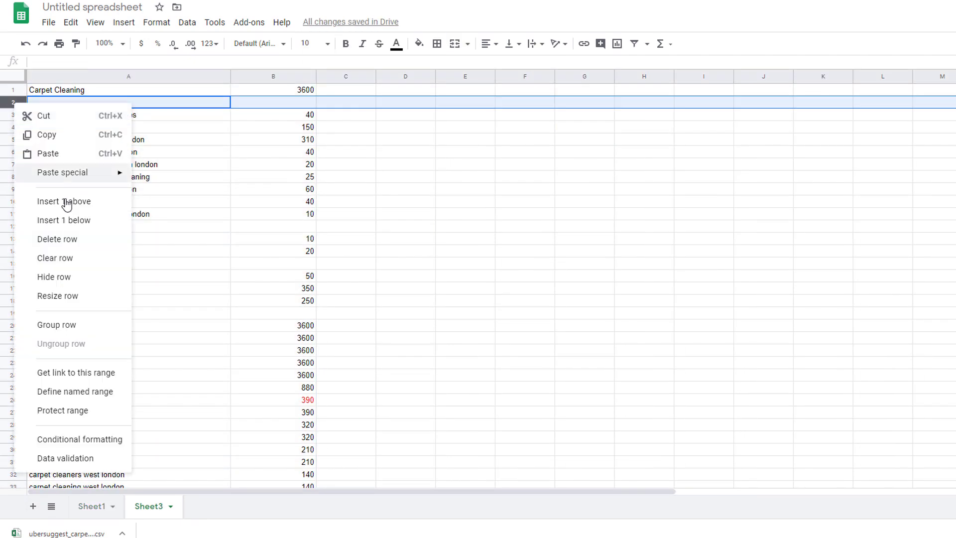
{"action": "left_click", "coordinate": [65, 244]}
{"action": "right_click", "coordinate": [20, 214]}
{"action": "left_click", "coordinate": [62, 283]}
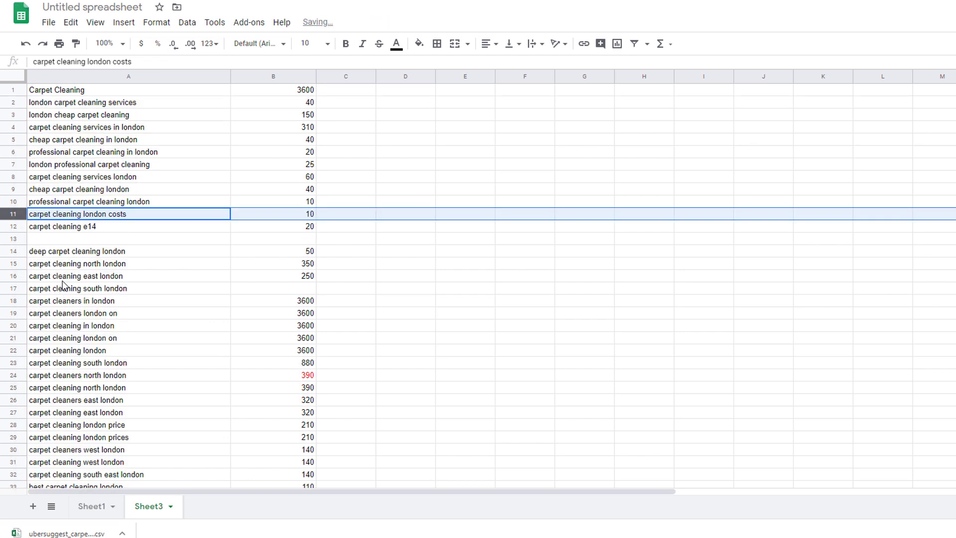
{"action": "right_click", "coordinate": [13, 239]}
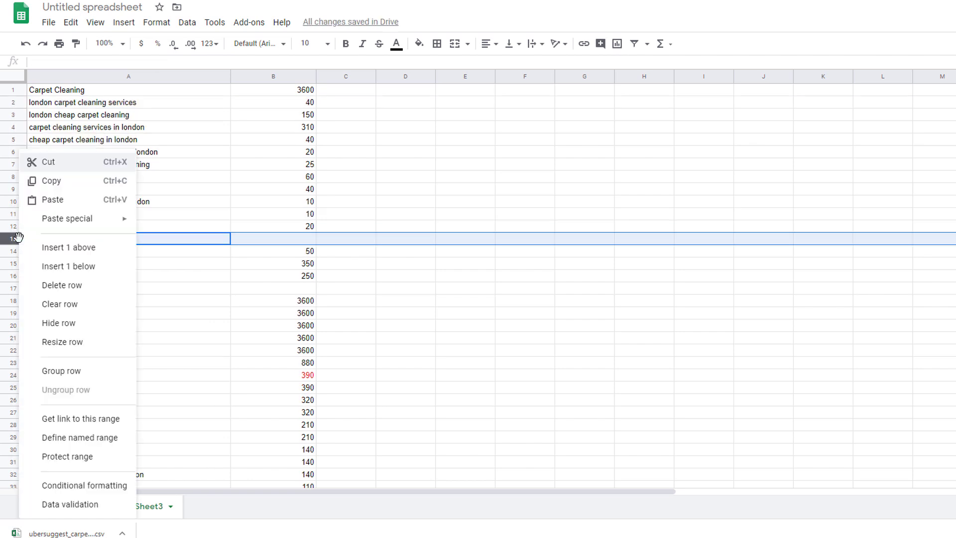
{"action": "left_click", "coordinate": [73, 292]}
{"action": "right_click", "coordinate": [32, 277]}
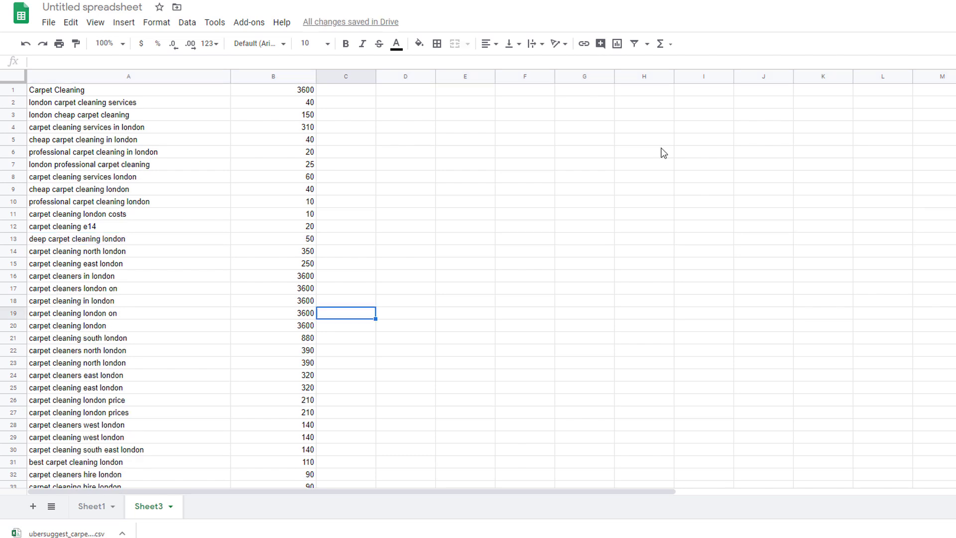
Sort Sheet3 by column B, Z → A, so the 3600-volume keywords come first
{"action": "left_click", "coordinate": [276, 77]}
{"action": "left_click", "coordinate": [181, 25]}
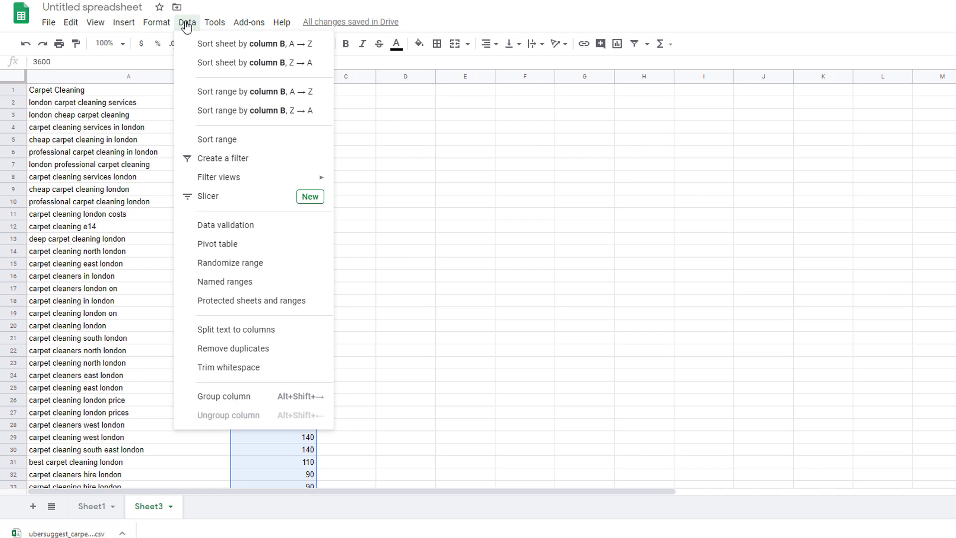
{"action": "left_click", "coordinate": [198, 65]}
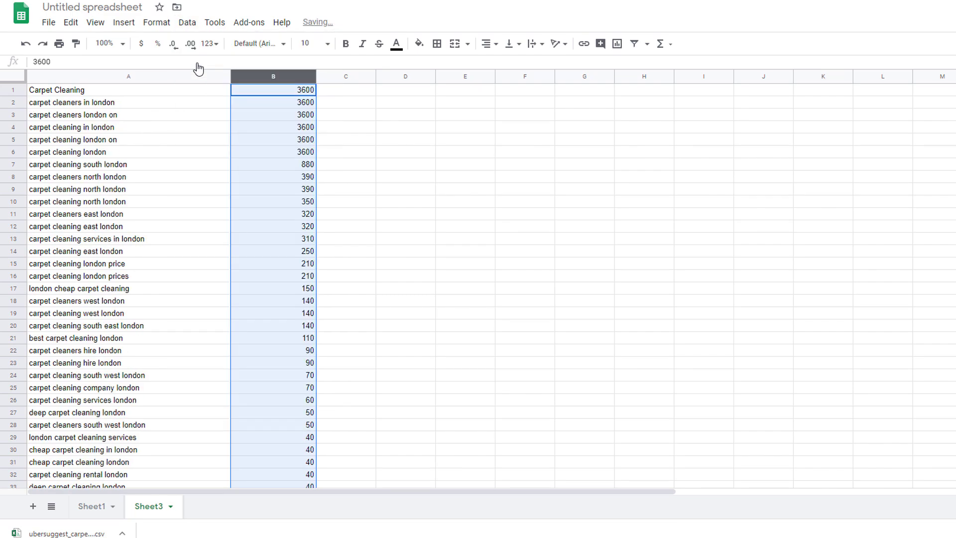